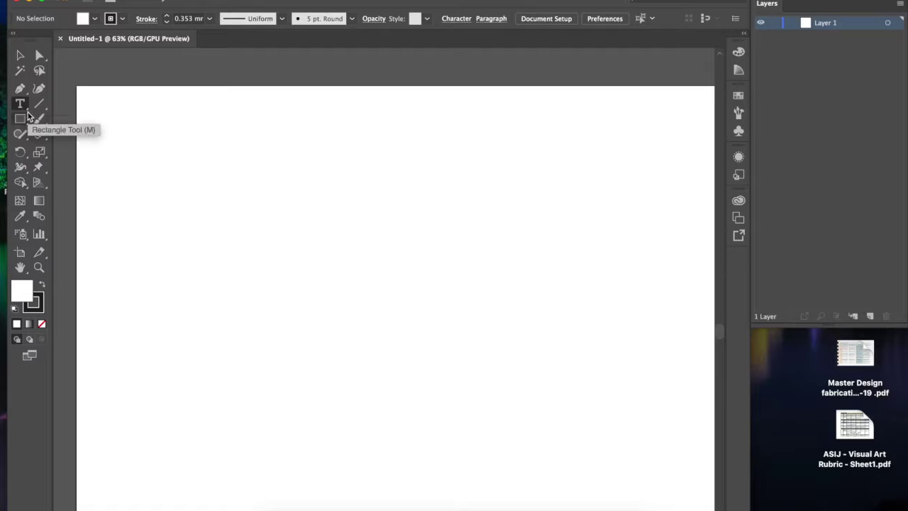
# Step: Draw an area text box filled with placeholder text across the upper part of the artboard
pyautogui.click(21, 106)
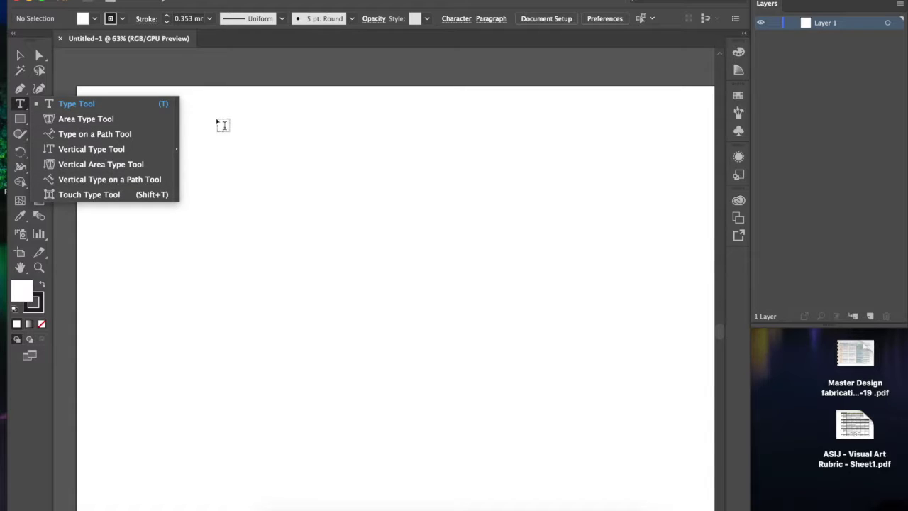
pyautogui.click(205, 112)
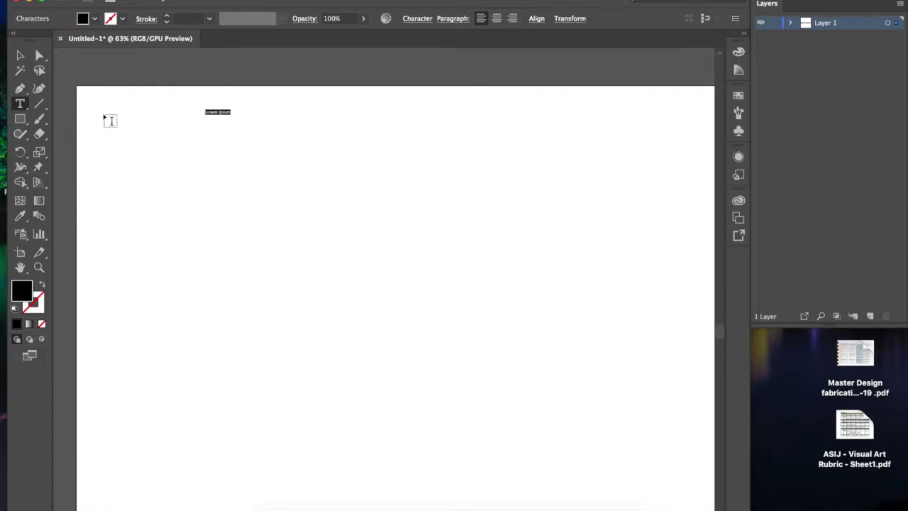
pyautogui.press('BackSpace')
pyautogui.moveTo(89, 101); pyautogui.dragTo(433, 232)
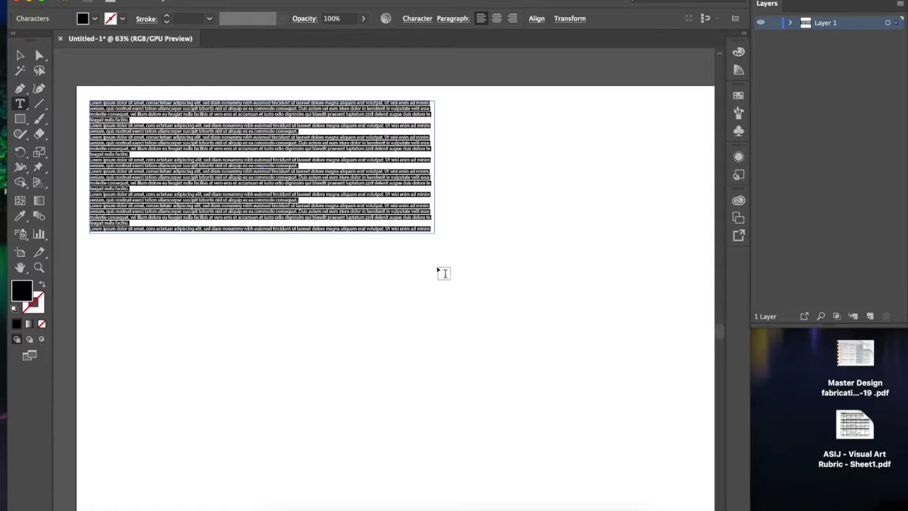
pyautogui.press('Escape')
# Step: Add a separate text object with the letter S below the placeholder block and select its text
pyautogui.click(131, 272)
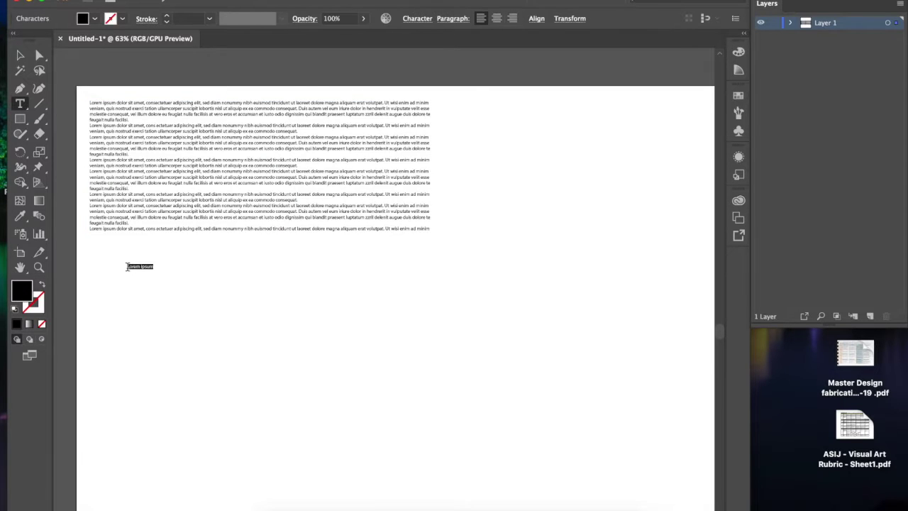
pyautogui.write('s')
pyautogui.press('super+a')
# Step: Show the Character settings for the selected letter, after a brief look at the paragraph options
pyautogui.click(348, 1)
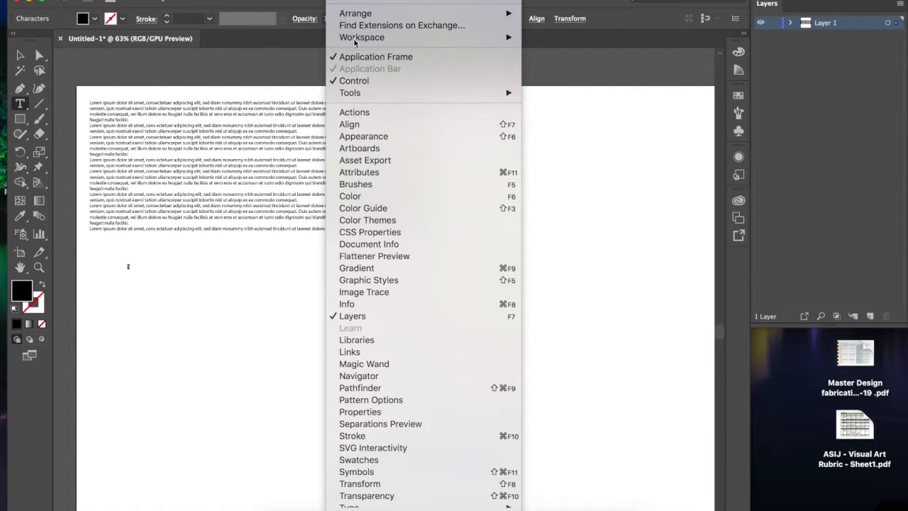
pyautogui.moveTo(391, 426)
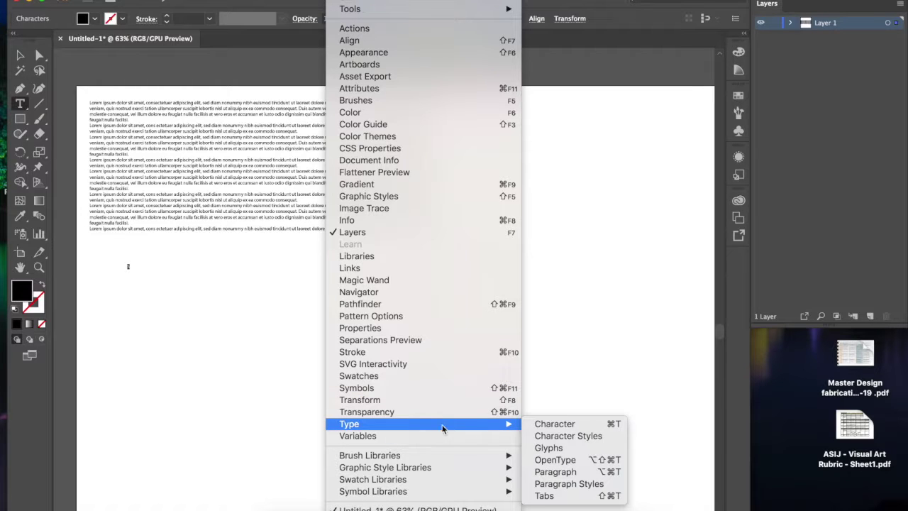
pyautogui.click(550, 425)
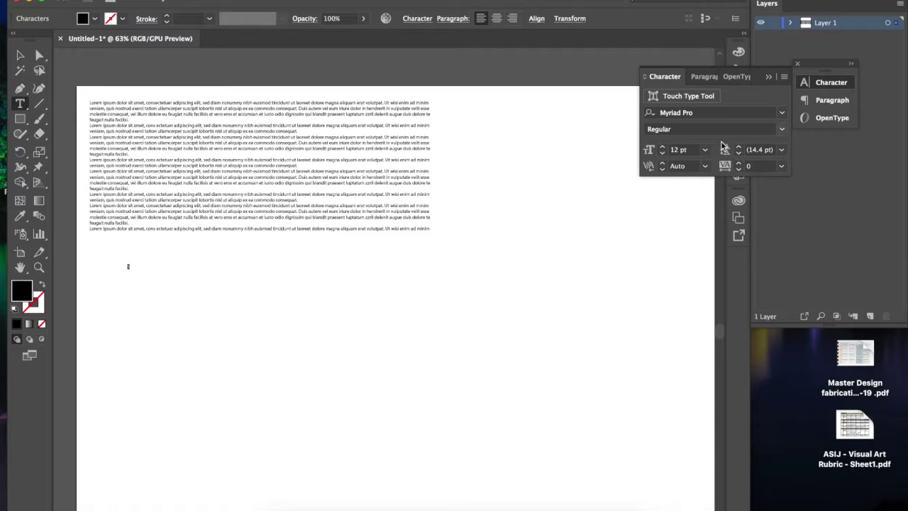
pyautogui.click(705, 77)
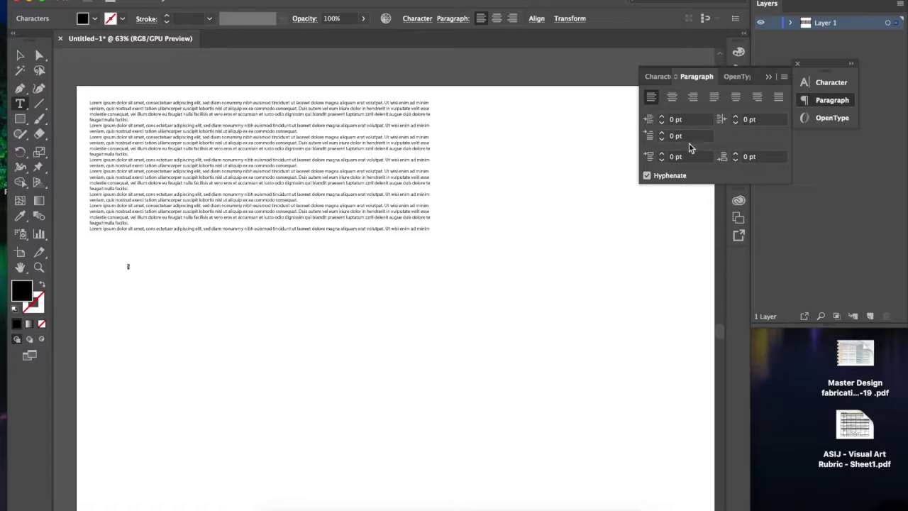
pyautogui.click(658, 78)
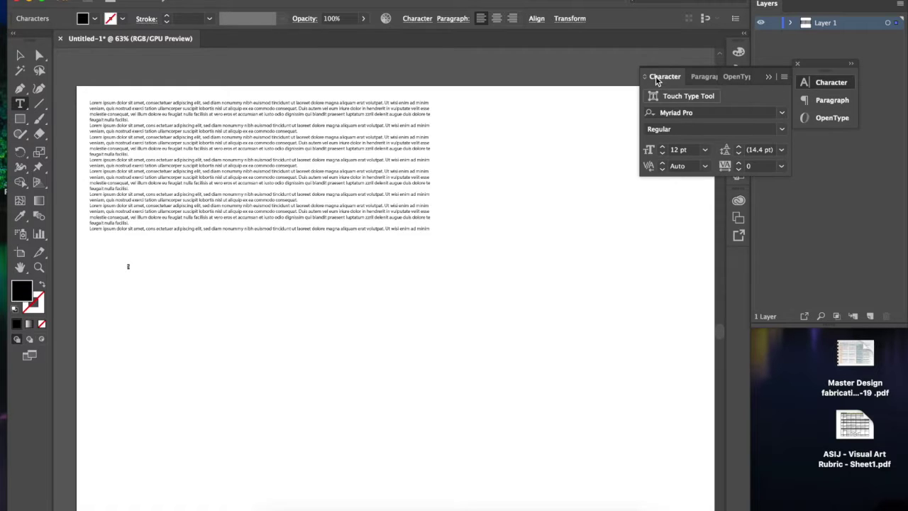
# Step: Browse the available fonts and set the selected letter's font to Cooper Black
pyautogui.click(783, 117)
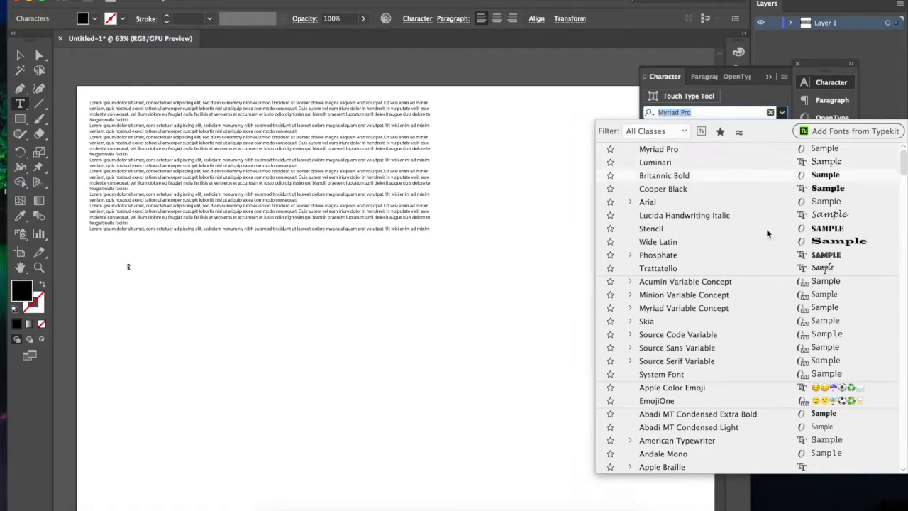
pyautogui.scroll(-20, 830, 366)
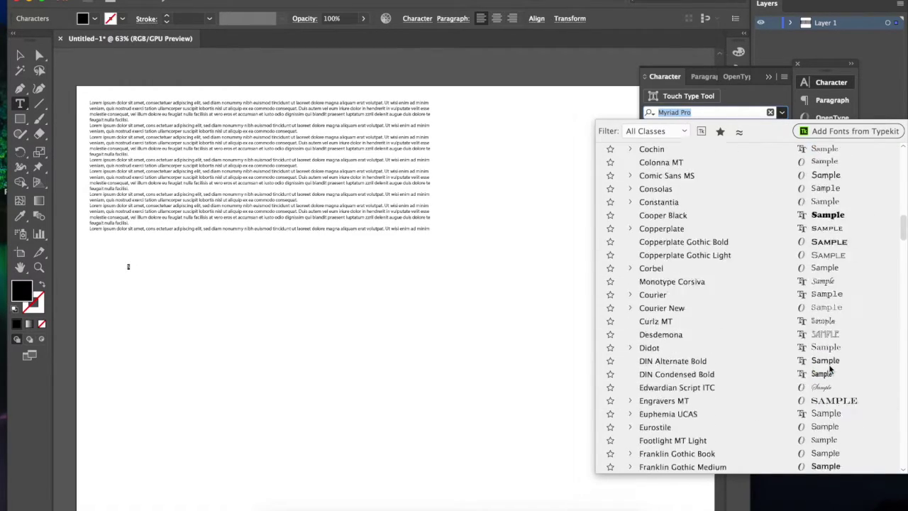
pyautogui.scroll(-5, 830, 367)
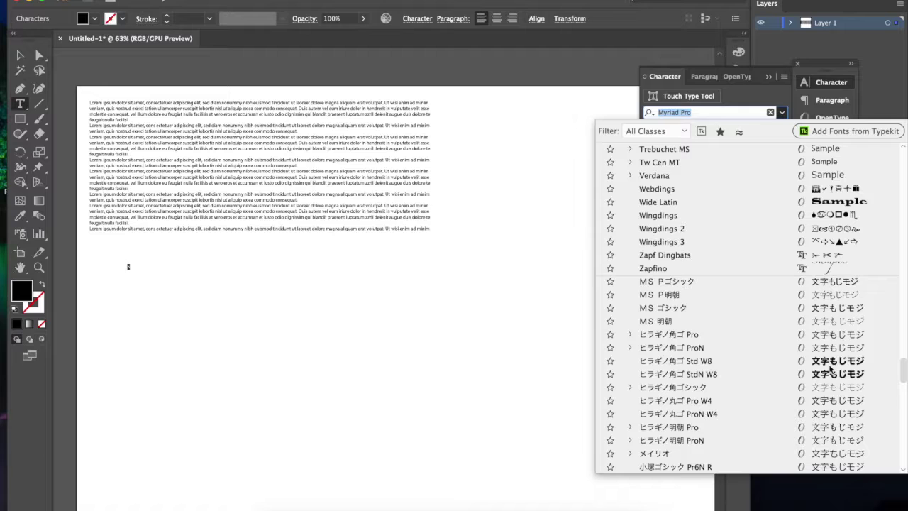
pyautogui.scroll(20, 830, 367)
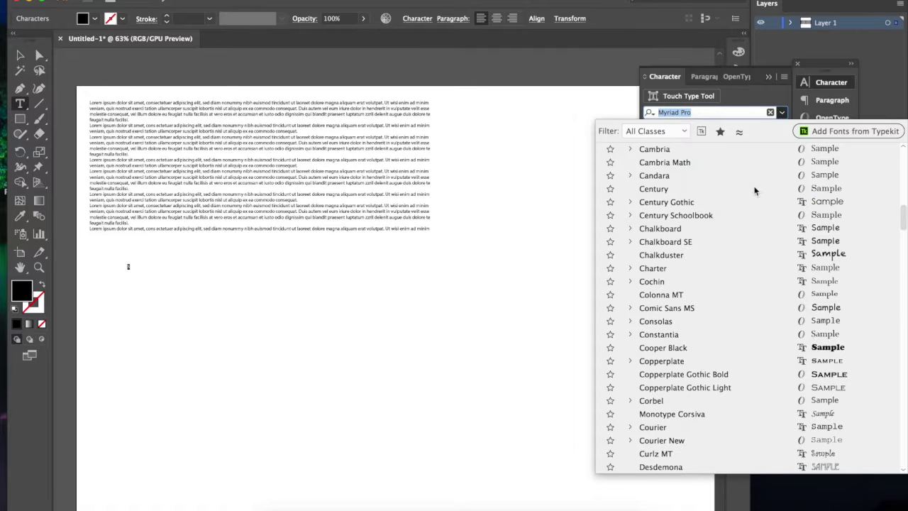
pyautogui.click(841, 347)
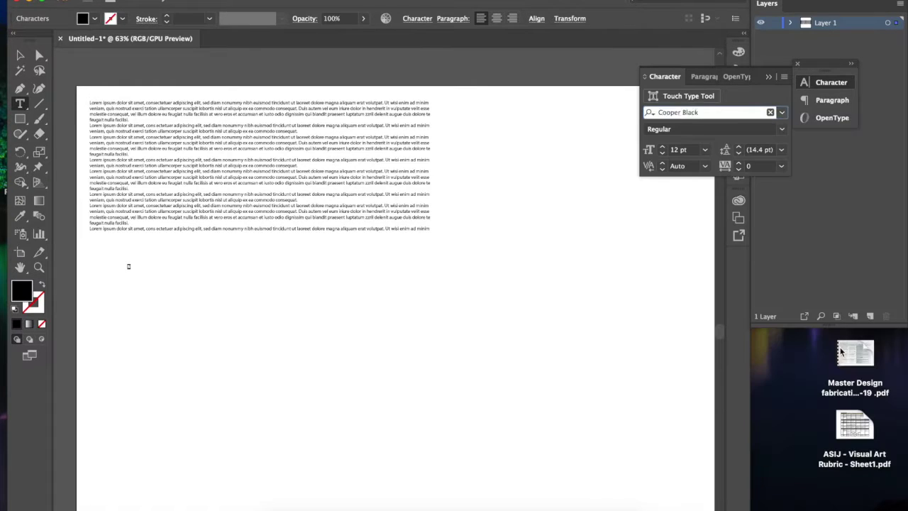
# Step: Enlarge the selected letter to a custom font size of 200 pt and show the document rulers
pyautogui.click(705, 150)
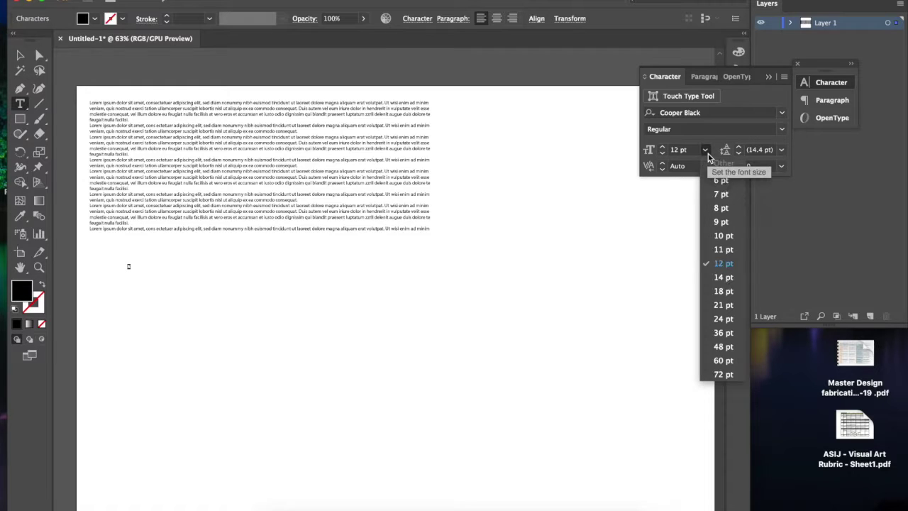
pyautogui.click(723, 373)
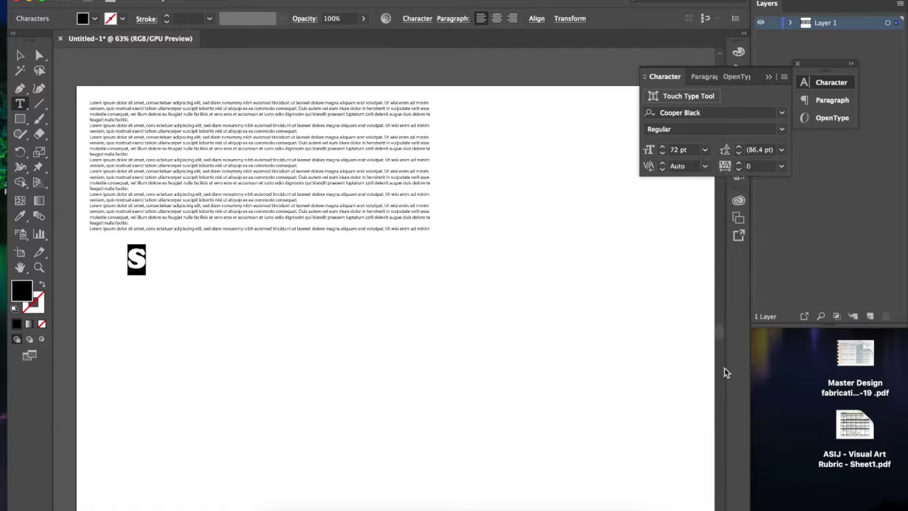
pyautogui.click(692, 156)
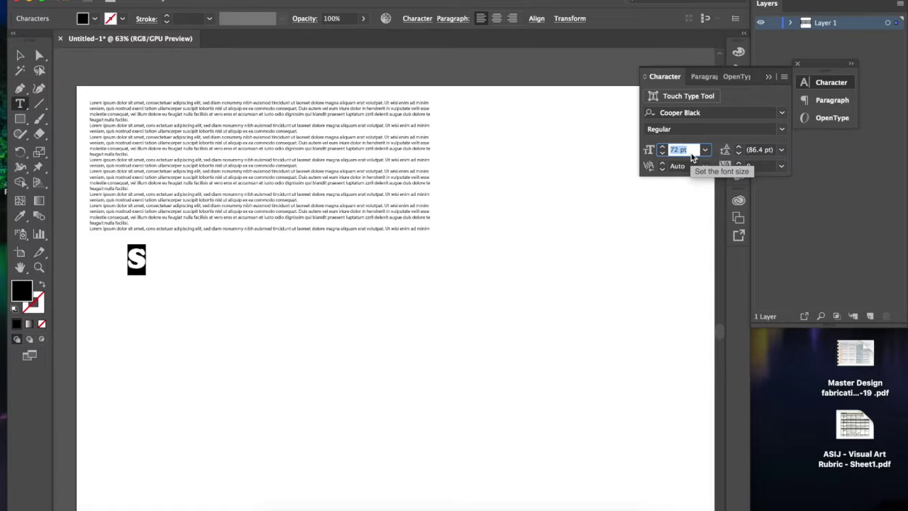
pyautogui.write('200')
pyautogui.press('Tab')
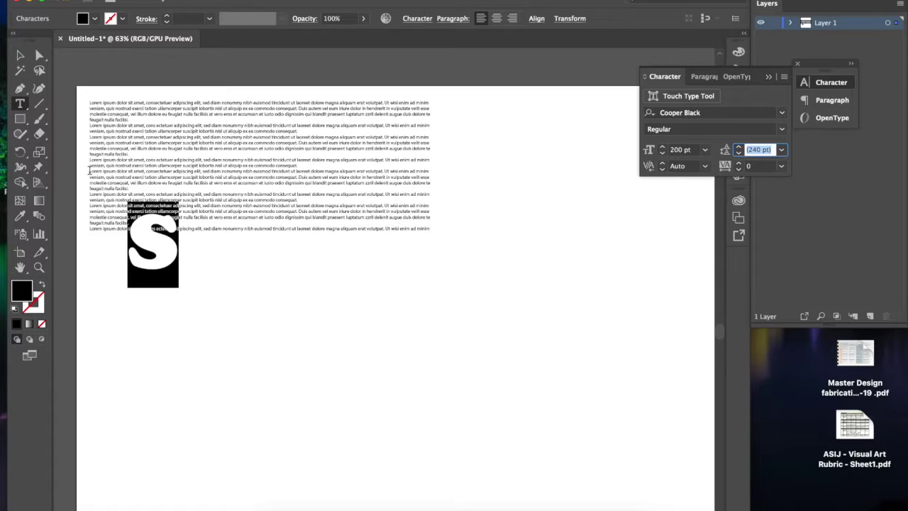
pyautogui.press('super+r')
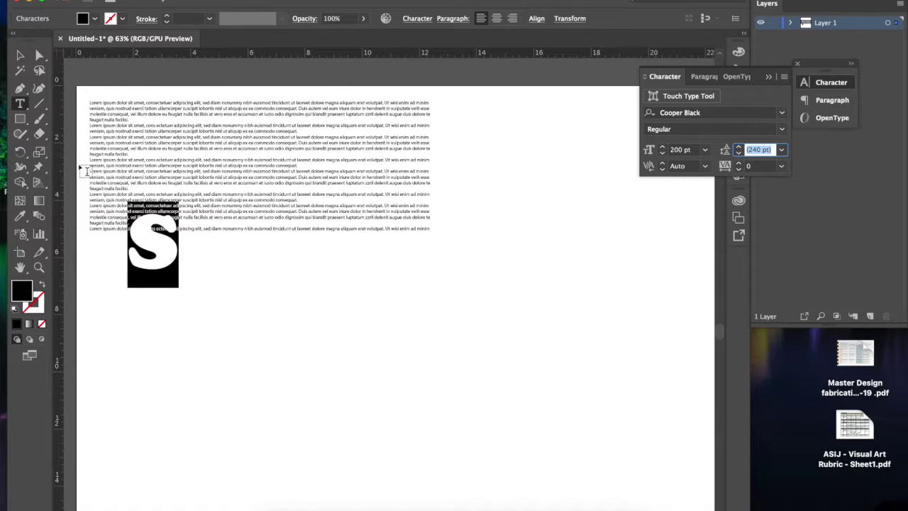
# Step: Delete the placeholder text block and move the letter S up near the artboard's upper-left corner
pyautogui.click(20, 55)
pyautogui.click(153, 124)
pyautogui.press('Delete')
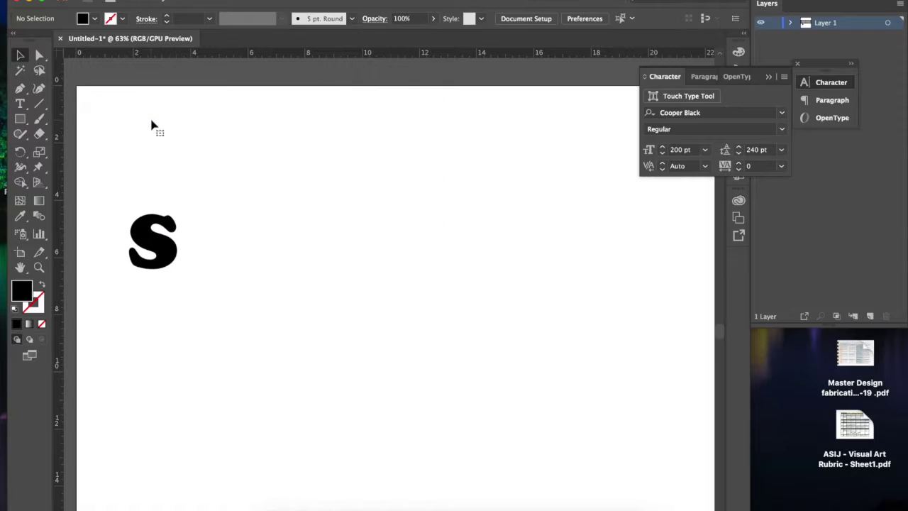
pyautogui.moveTo(146, 225); pyautogui.dragTo(139, 126)
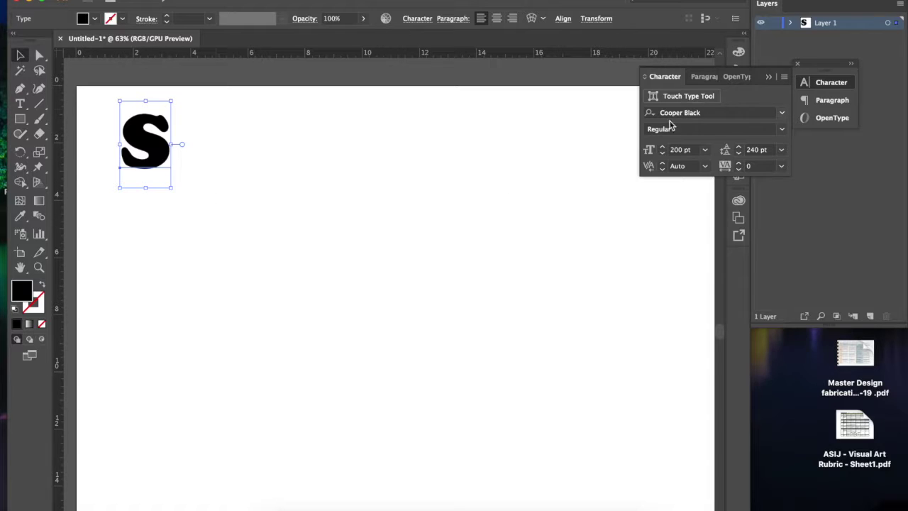
pyautogui.click(268, 173)
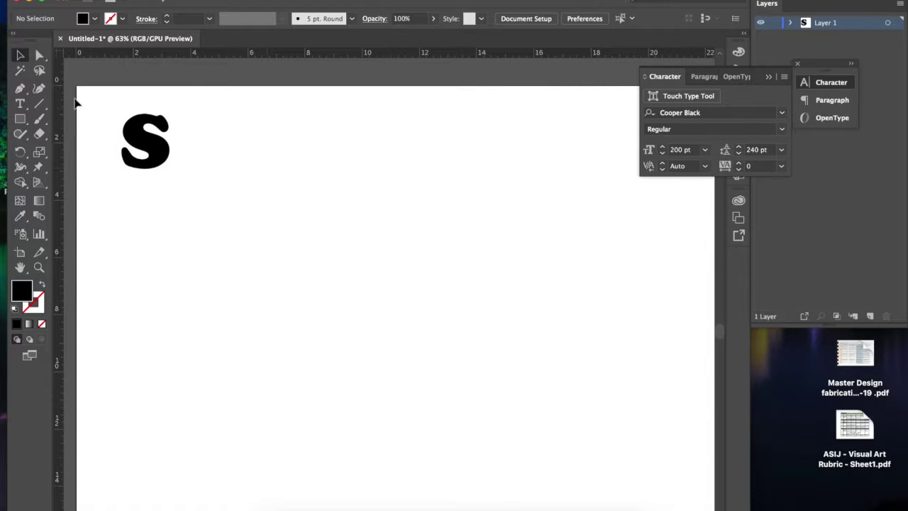
# Step: Add the letters U and T as separate text objects, with U beside the S and T below U
pyautogui.click(20, 103)
pyautogui.click(197, 151)
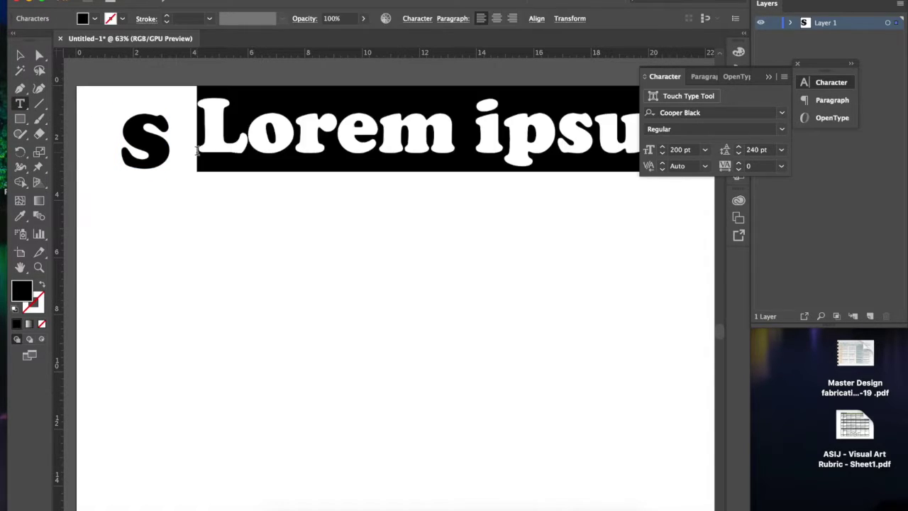
pyautogui.write('U')
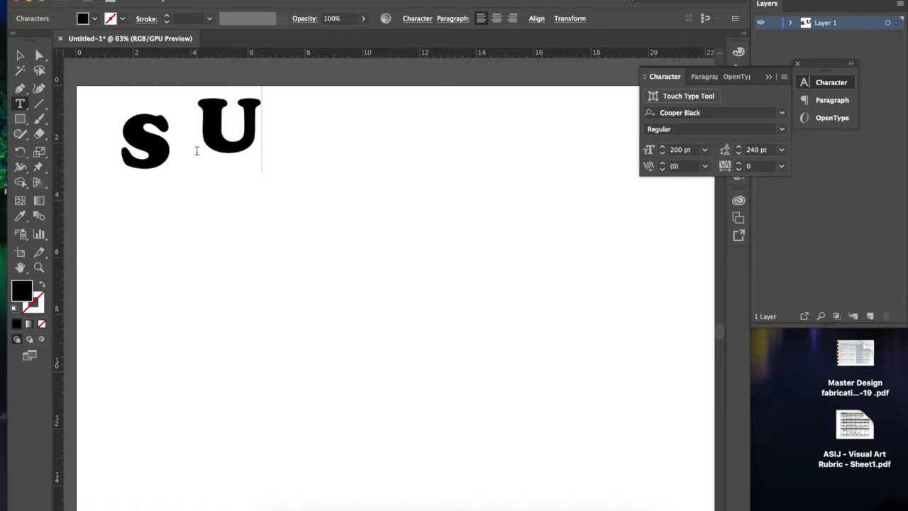
pyautogui.keyDown('super'); pyautogui.click(196, 232); pyautogui.keyUp('super')
pyautogui.click(196, 232)
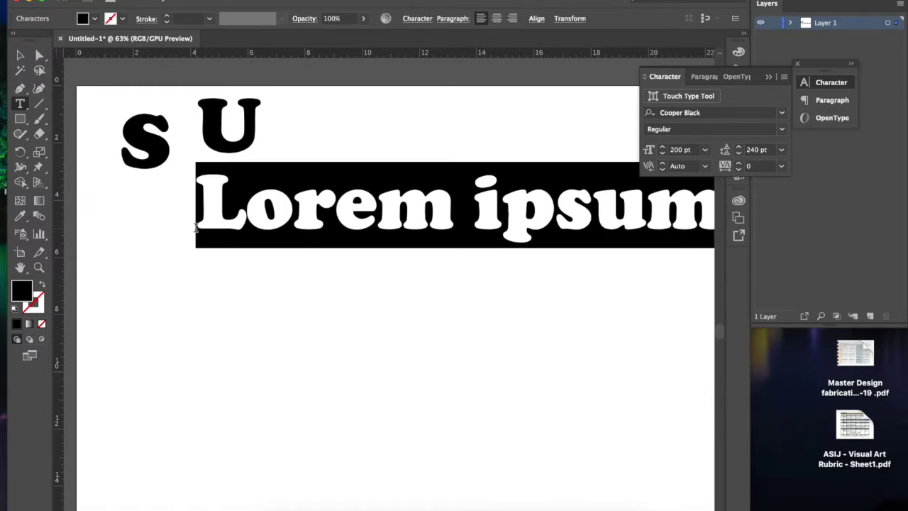
pyautogui.write('T')
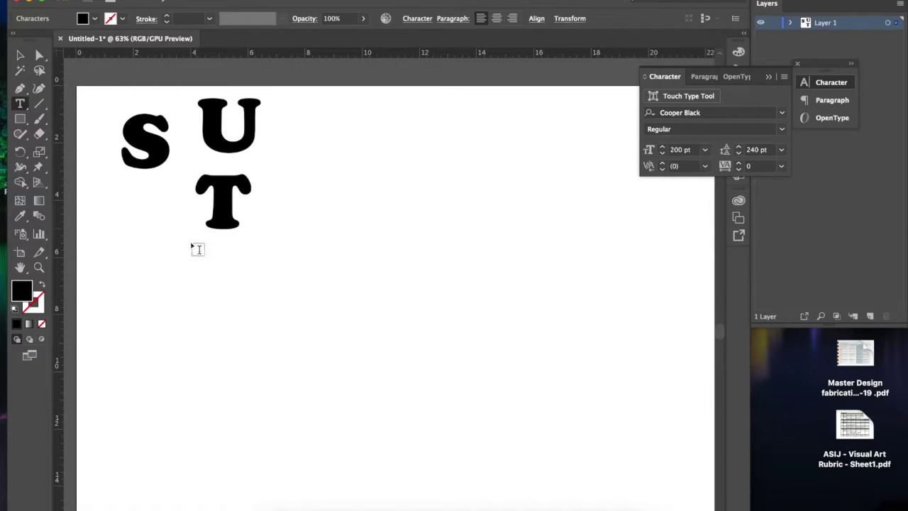
# Step: Add a second T beside the first, plus an E and an R below, each as its own text object
pyautogui.keyDown('super'); pyautogui.click(271, 237); pyautogui.keyUp('super')
pyautogui.click(265, 232)
pyautogui.write('t')
pyautogui.press('BackSpace')
pyautogui.write('T')
pyautogui.keyDown('super'); pyautogui.click(245, 294); pyautogui.keyUp('super')
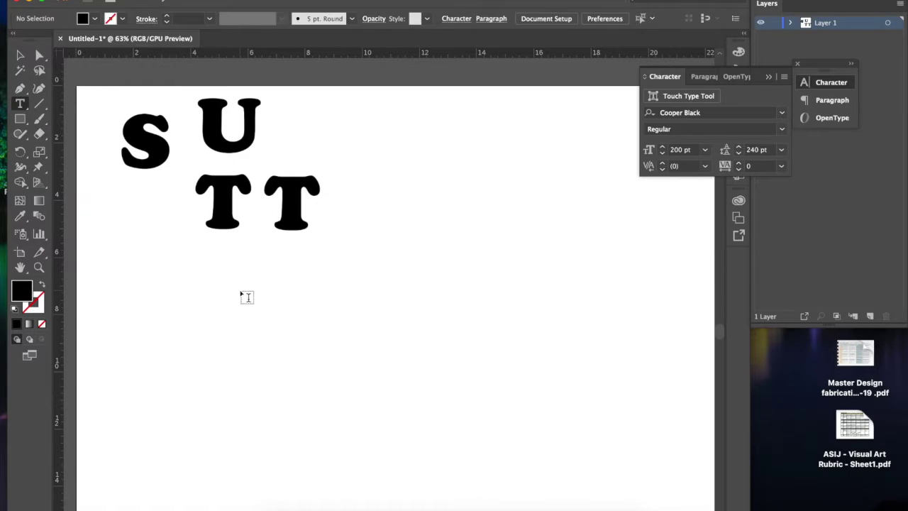
pyautogui.click(240, 289)
pyautogui.write('E')
pyautogui.keyDown('super'); pyautogui.click(266, 336); pyautogui.keyUp('super')
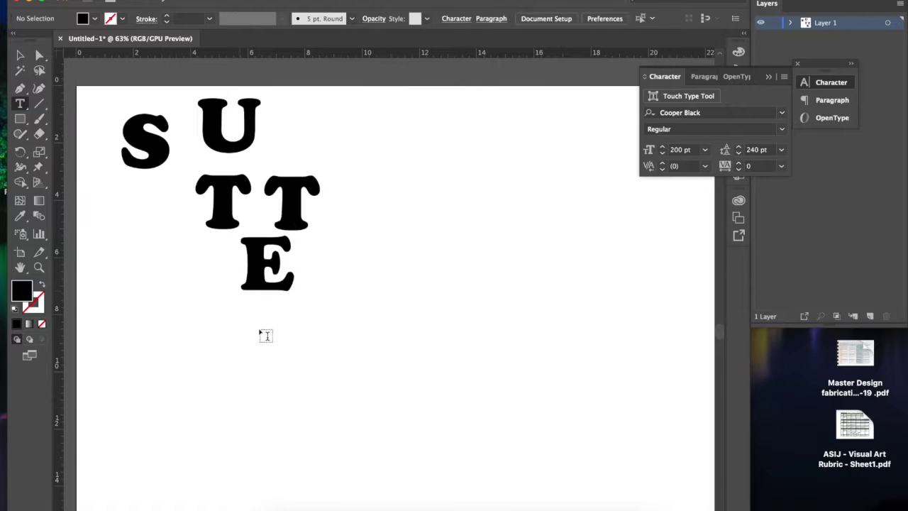
pyautogui.click(259, 327)
pyautogui.write('R')
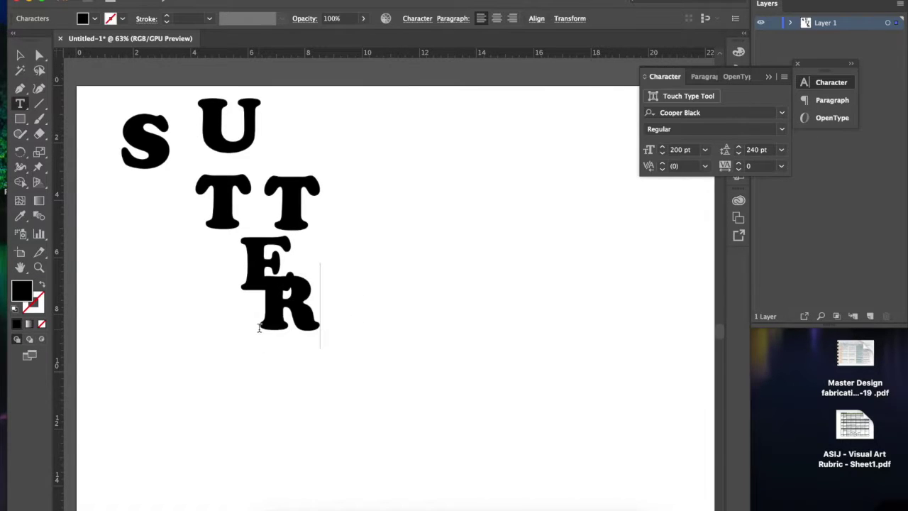
# Step: Move the U, both Ts, the E and the R under the S so the letters overlap in a compact stack
pyautogui.click(20, 55)
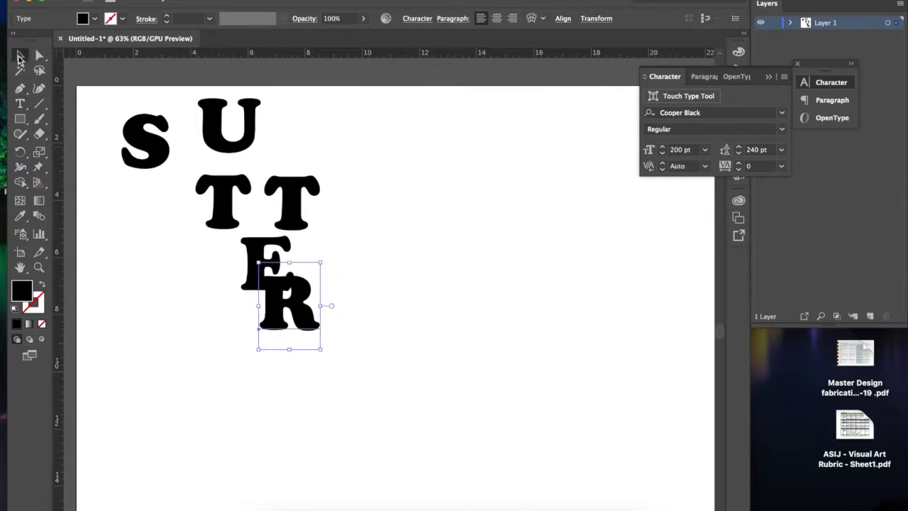
pyautogui.moveTo(203, 146); pyautogui.dragTo(164, 175)
pyautogui.moveTo(221, 200); pyautogui.dragTo(147, 211)
pyautogui.moveTo(291, 206); pyautogui.dragTo(205, 209)
pyautogui.moveTo(241, 247); pyautogui.dragTo(155, 247)
pyautogui.moveTo(271, 290); pyautogui.dragTo(218, 247)
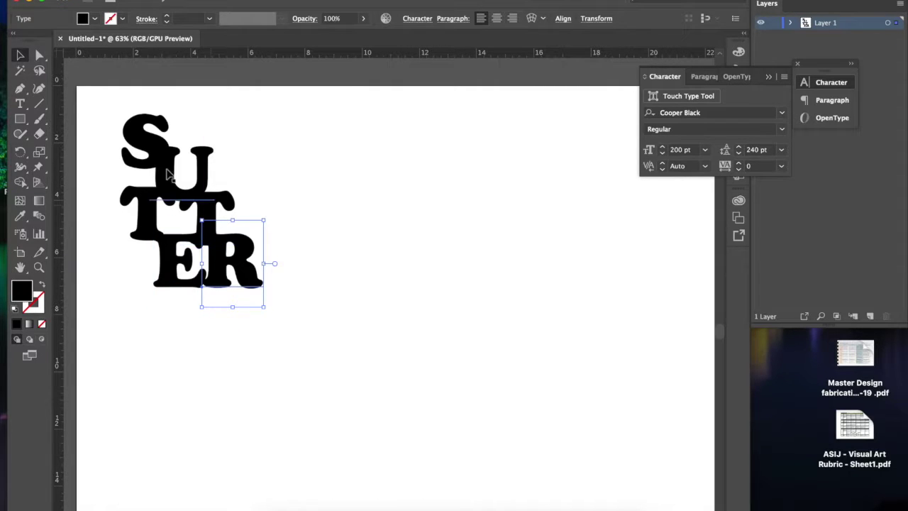
pyautogui.click(151, 146)
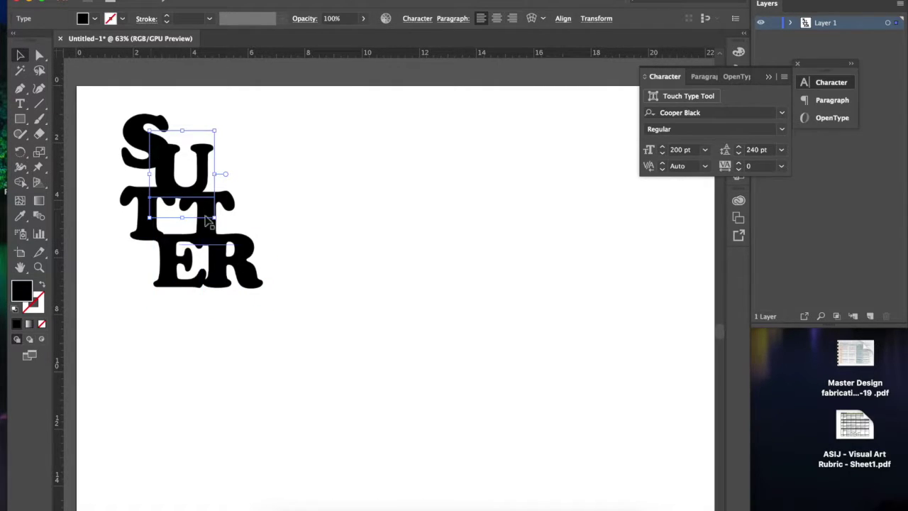
# Step: Rearrange both Ts, the E and the R into an overlapping vertical column descending from the U
pyautogui.moveTo(228, 206); pyautogui.dragTo(305, 225)
pyautogui.moveTo(147, 205); pyautogui.dragTo(218, 197)
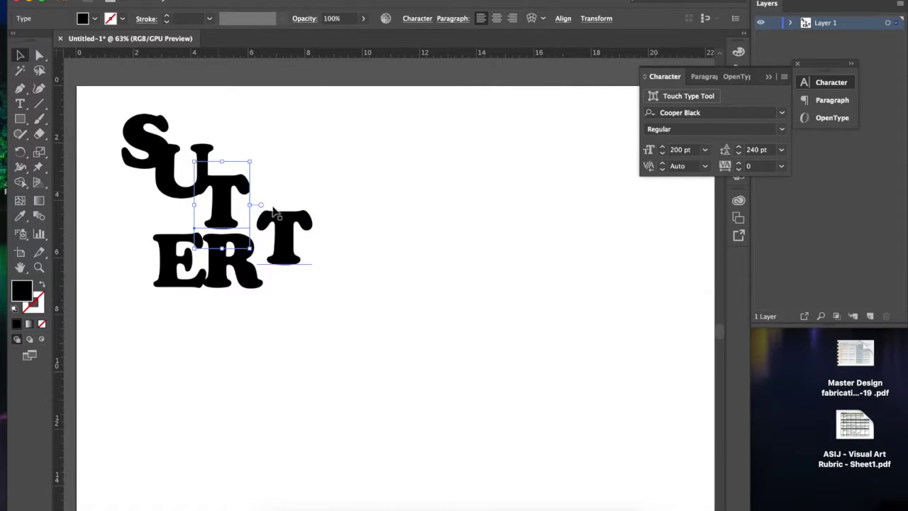
pyautogui.moveTo(278, 224); pyautogui.dragTo(222, 228)
pyautogui.moveTo(178, 263); pyautogui.dragTo(259, 346)
pyautogui.moveTo(290, 277); pyautogui.dragTo(225, 290)
# Step: Move the letter S away from the column into the empty area to its right
pyautogui.click(359, 290)
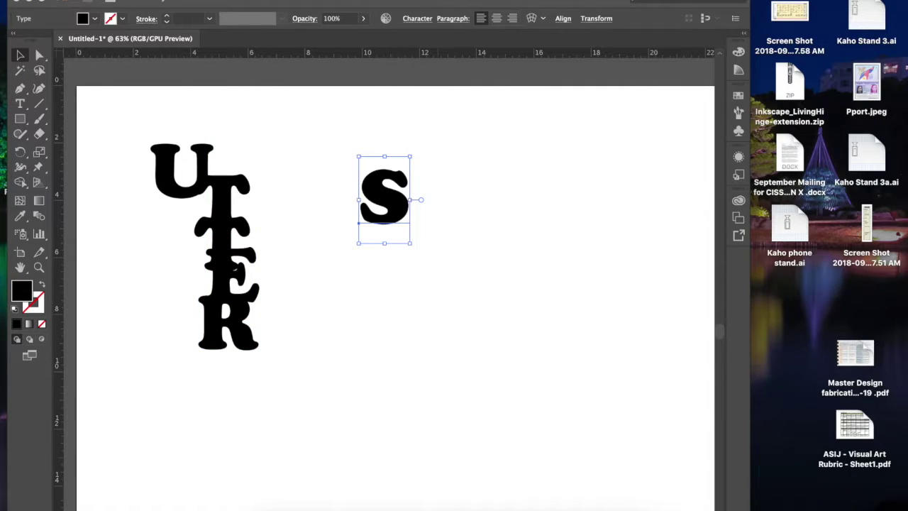
pyautogui.click(207, 46)
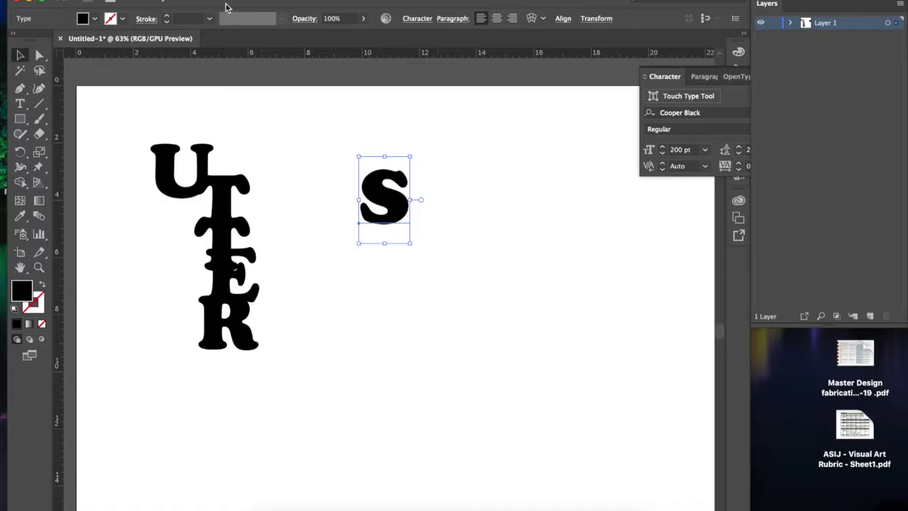
# Step: Convert the separate letter S from live text to outlines
pyautogui.click(168, 0)
pyautogui.moveTo(203, 0)
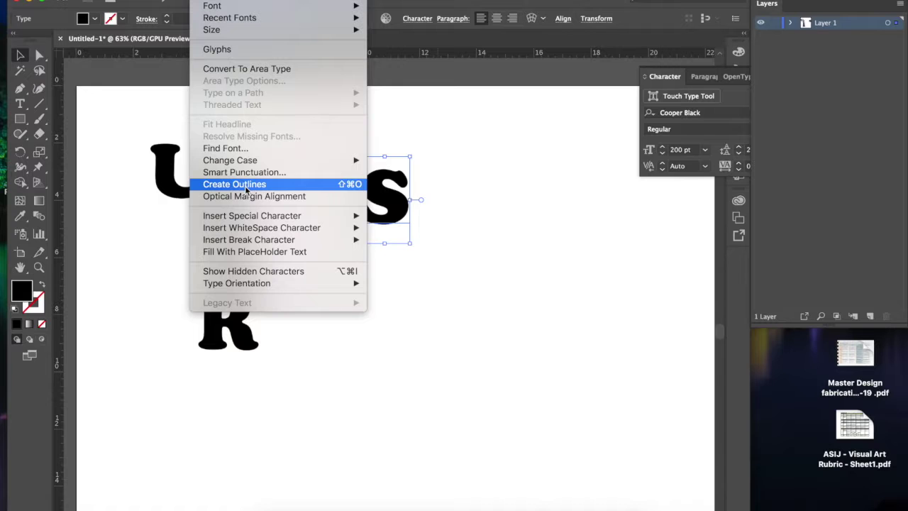
pyautogui.click(246, 186)
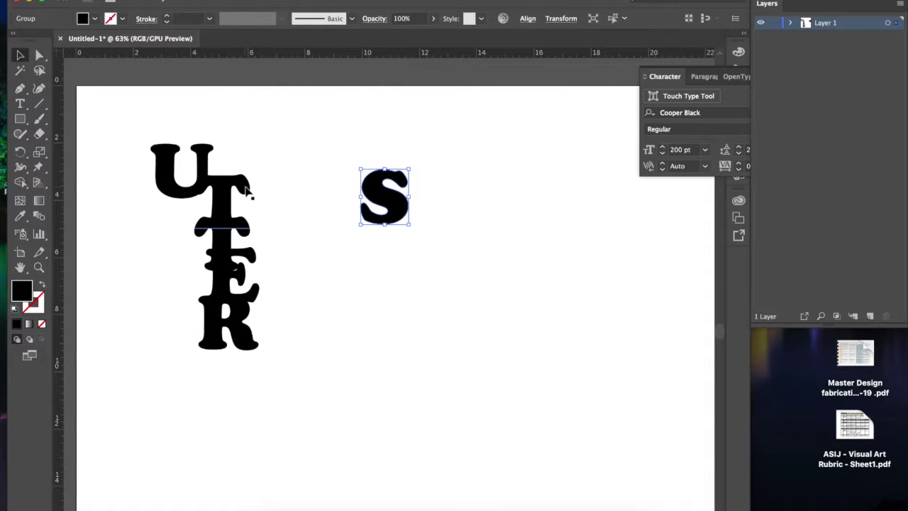
# Step: Swap the S's fill and stroke so it has no fill and a black outline
pyautogui.scroll(10, 438, 201)
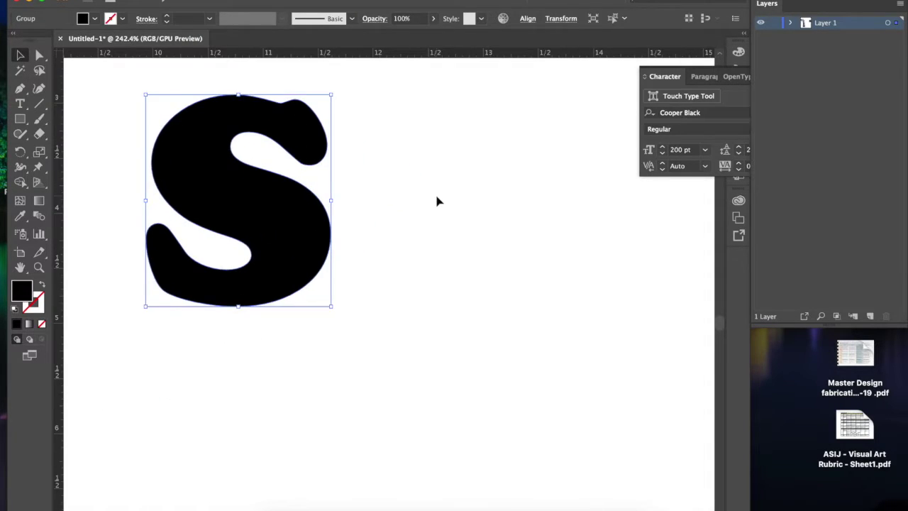
pyautogui.scroll(3, 437, 202)
pyautogui.hscroll(-2, 437, 201)
pyautogui.scroll(-1, 437, 201)
pyautogui.scroll(-2, 435, 200)
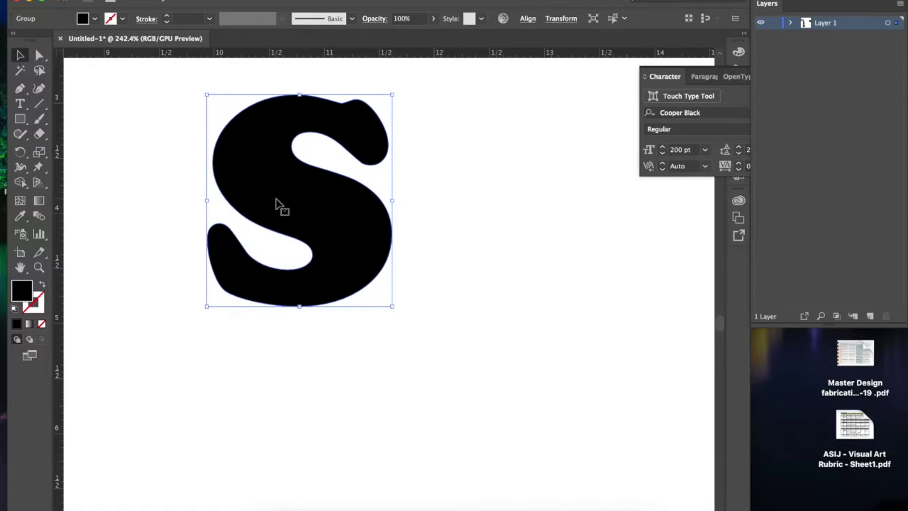
pyautogui.scroll(3, 242, 202)
pyautogui.scroll(2, 242, 201)
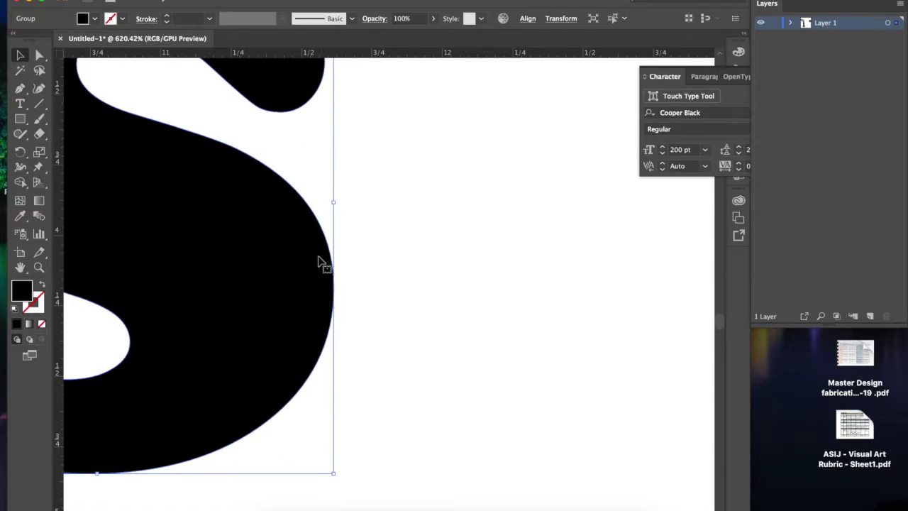
pyautogui.scroll(-7, 326, 236)
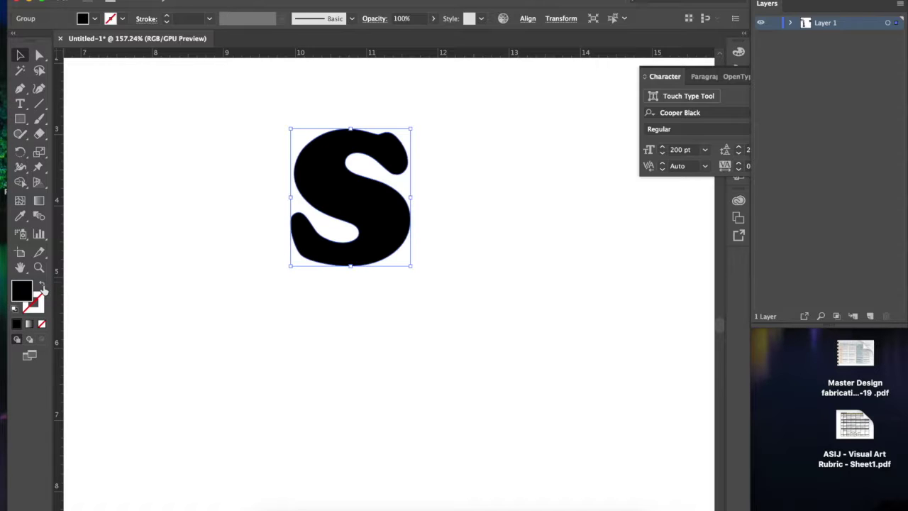
pyautogui.click(42, 288)
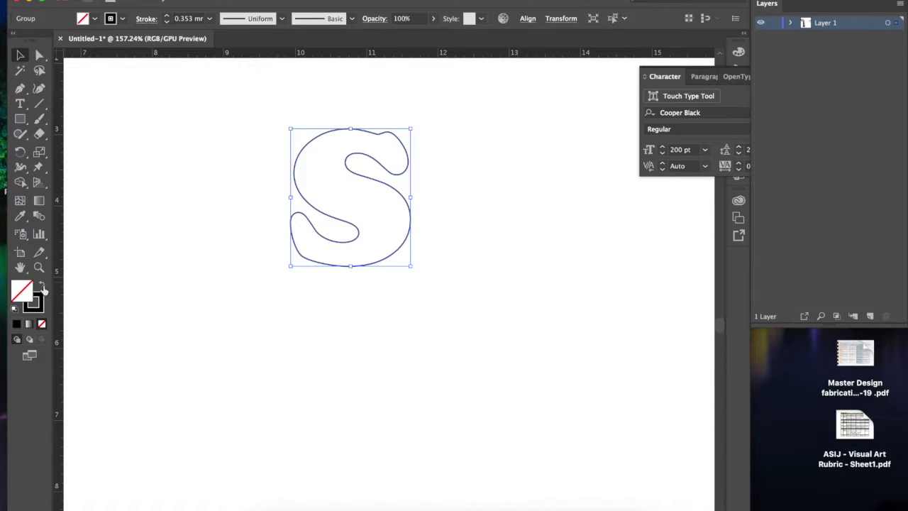
pyautogui.click(43, 288)
pyautogui.click(43, 289)
# Step: Pull the anchor at the S's lower-left corner outward with Direct Selection to form a pointed tip
pyautogui.click(41, 56)
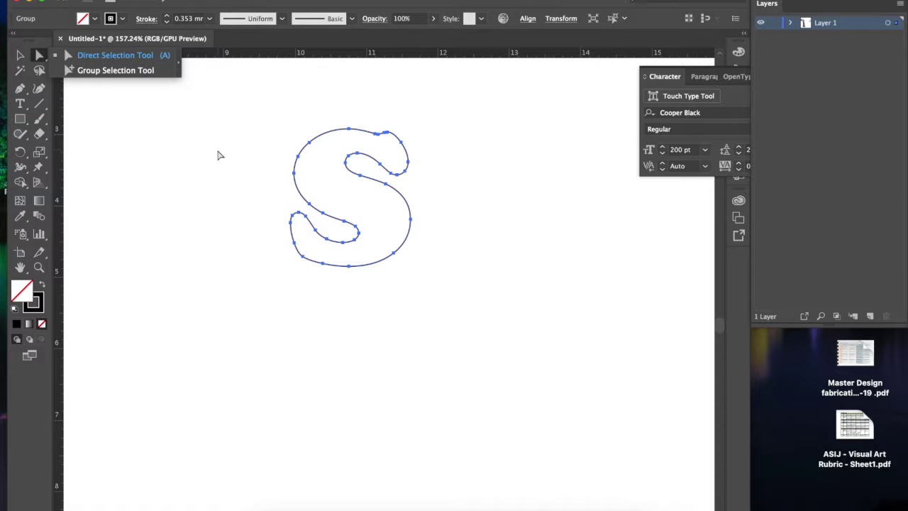
pyautogui.scroll(10, 219, 154)
pyautogui.hscroll(5, 219, 155)
pyautogui.scroll(-2, 218, 155)
pyautogui.scroll(-2, 218, 154)
pyautogui.moveTo(356, 465); pyautogui.dragTo(307, 504)
pyautogui.click(376, 429)
pyautogui.click(346, 468)
pyautogui.scroll(-5, 306, 505)
pyautogui.hscroll(2, 306, 505)
pyautogui.scroll(-1, 307, 507)
pyautogui.hscroll(1, 307, 507)
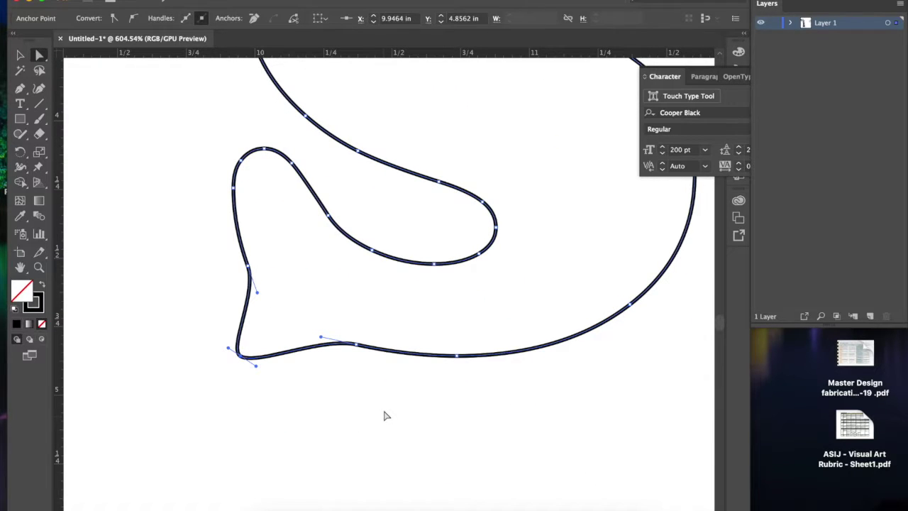
# Step: Reshape the S's upper-right end by pulling its top anchor up, its side anchor outward and the notch anchor up and left
pyautogui.scroll(-5, 385, 416)
pyautogui.scroll(4, 412, 372)
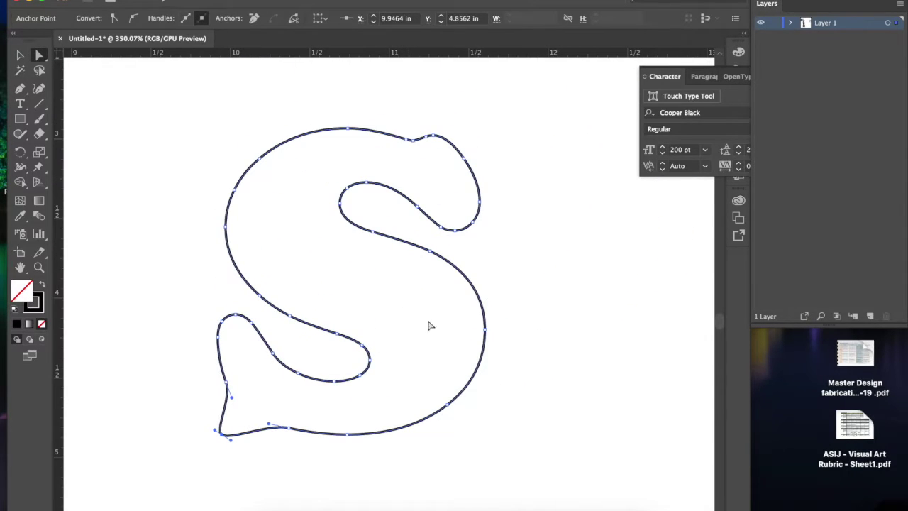
pyautogui.click(440, 146)
pyautogui.moveTo(440, 145); pyautogui.dragTo(459, 95)
pyautogui.moveTo(461, 156); pyautogui.dragTo(492, 163)
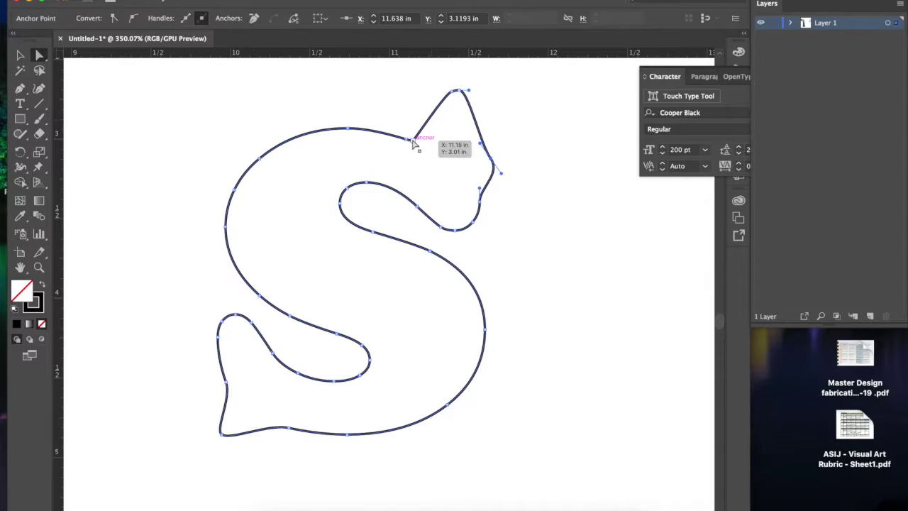
pyautogui.moveTo(413, 138)
pyautogui.mouseDown()
pyautogui.moveTo(410, 125)
pyautogui.moveTo(401, 133)
pyautogui.mouseUp()
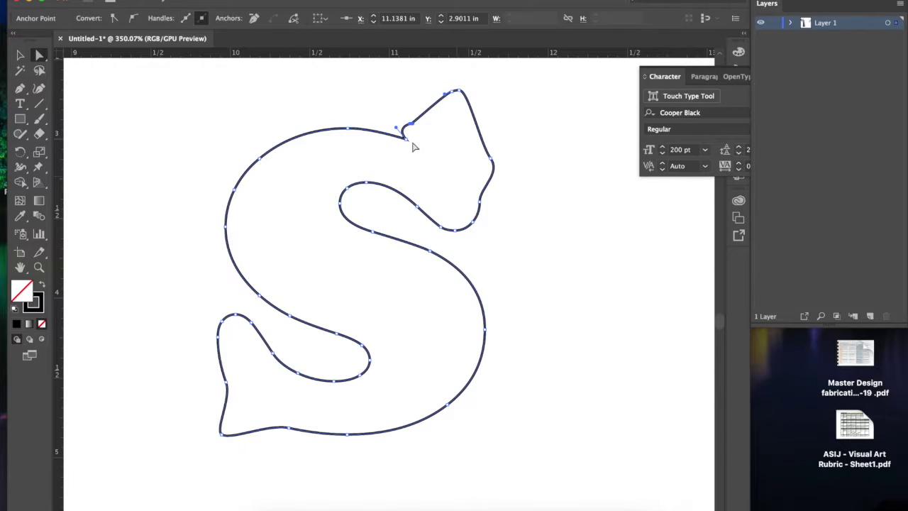
# Step: Delete the two anchor points forming the notch beside the S's upper-right peak
pyautogui.scroll(6, 417, 139)
pyautogui.hscroll(5, 409, 136)
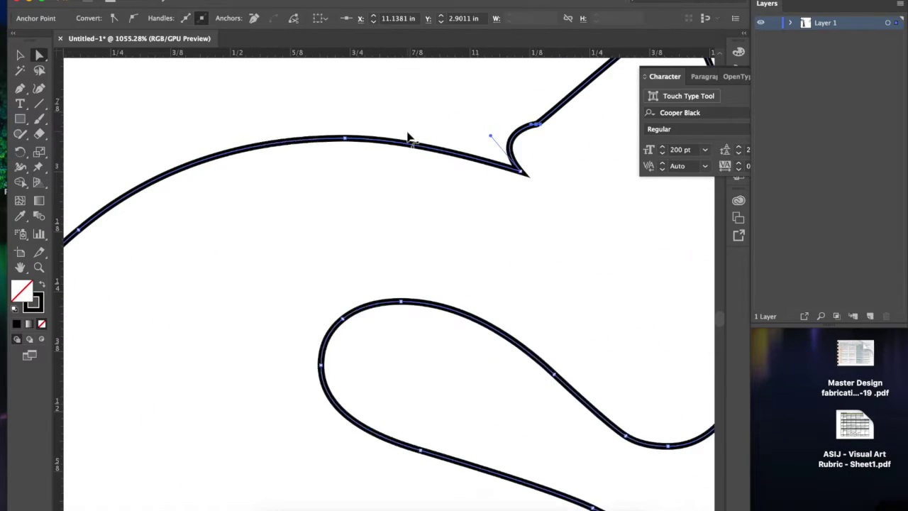
pyautogui.hscroll(5, 408, 138)
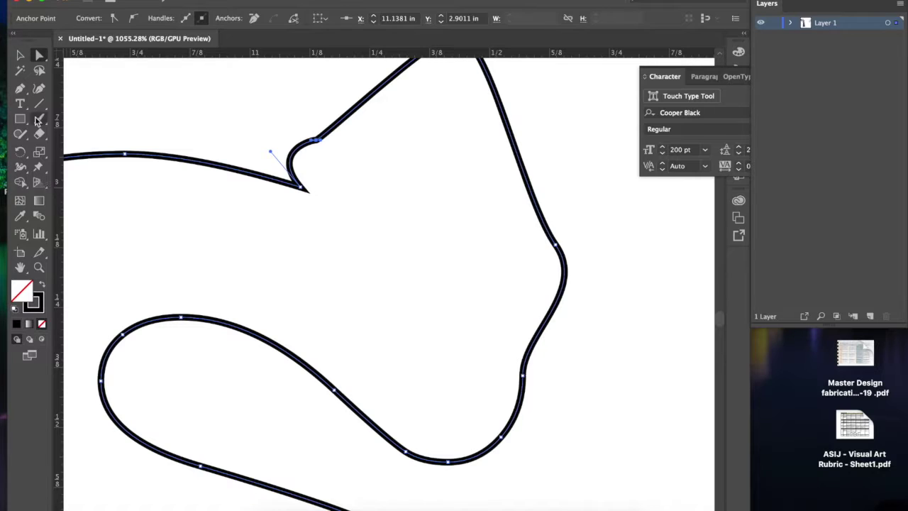
pyautogui.click(22, 89)
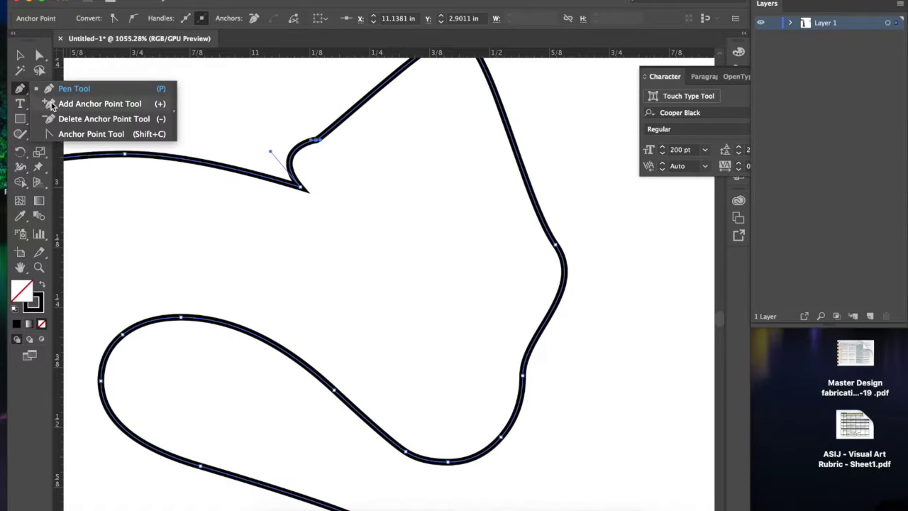
pyautogui.click(85, 134)
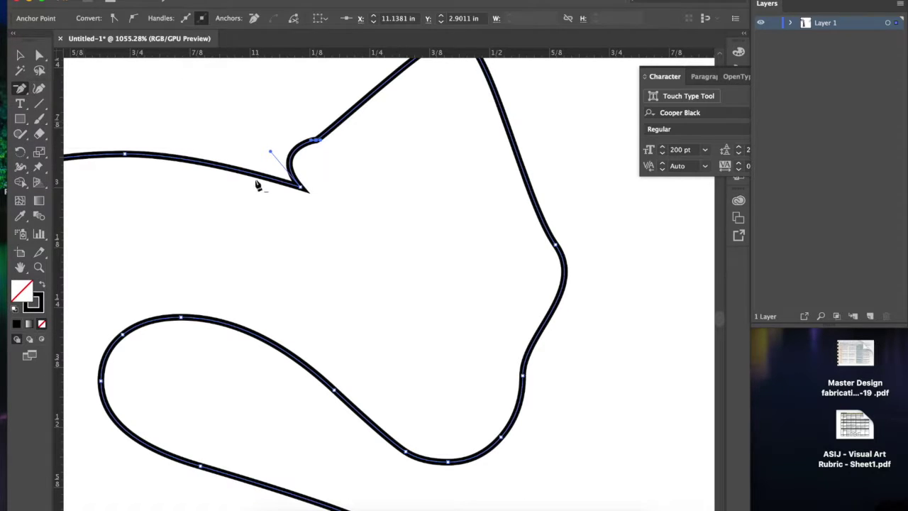
pyautogui.click(301, 189)
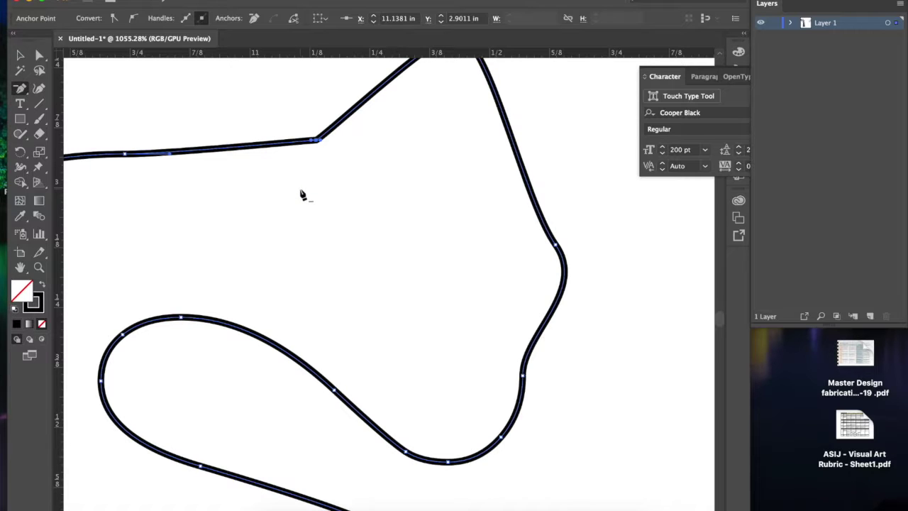
pyautogui.click(317, 141)
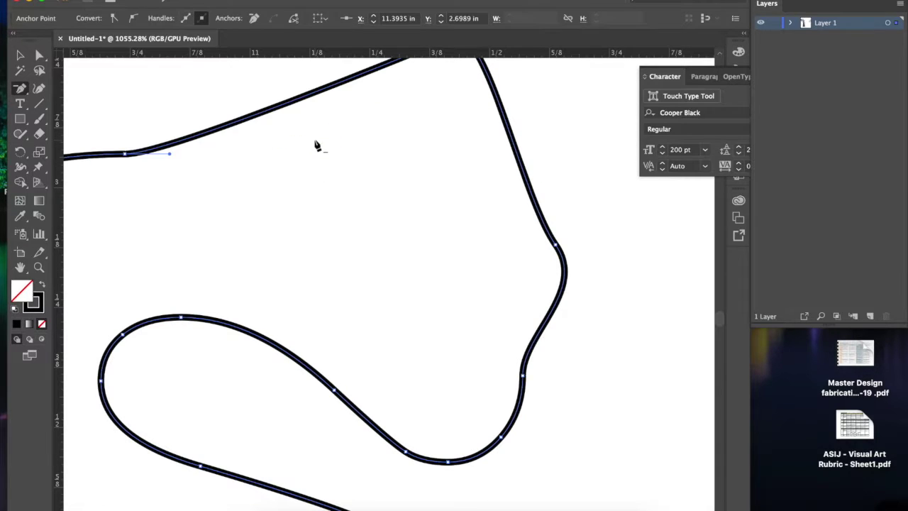
# Step: Add an anchor point on the S's upper-left curve and pull it up and left into a second pointed peak
pyautogui.scroll(-5, 227, 210)
pyautogui.hscroll(-5, 227, 213)
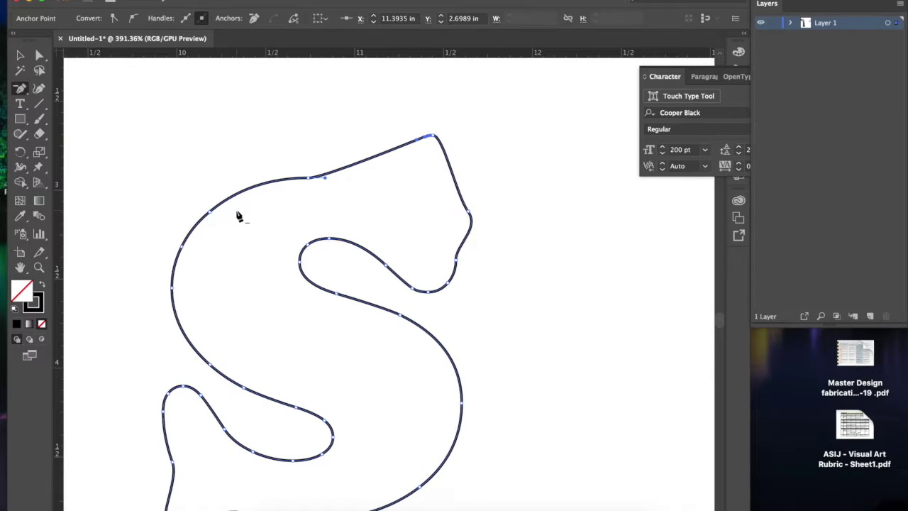
pyautogui.click(21, 89)
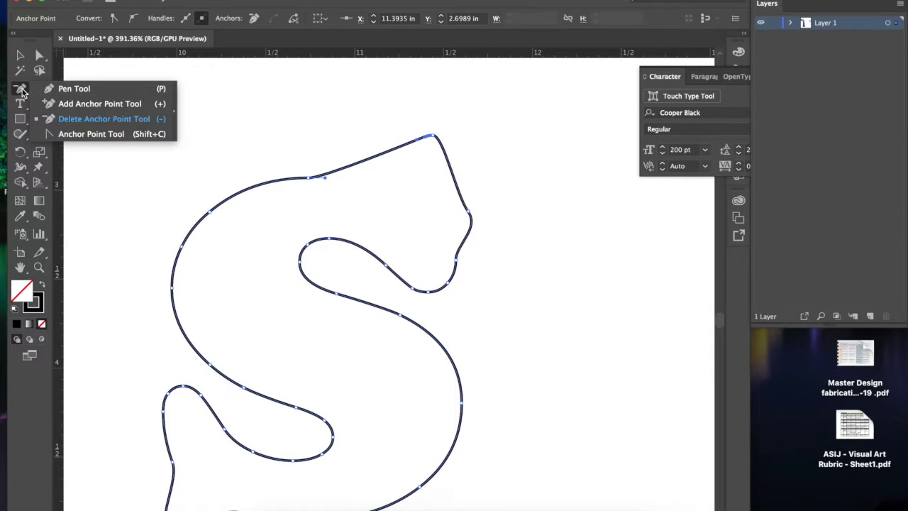
pyautogui.click(63, 104)
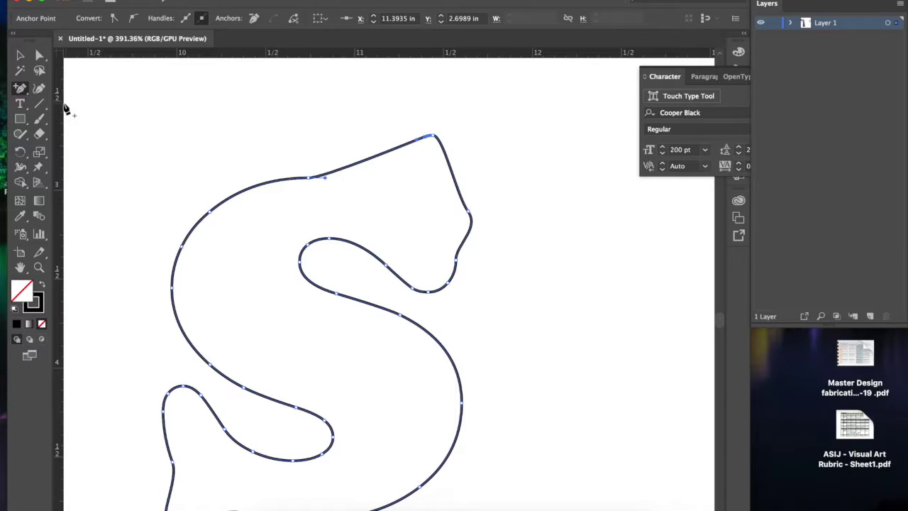
pyautogui.click(250, 189)
pyautogui.click(40, 56)
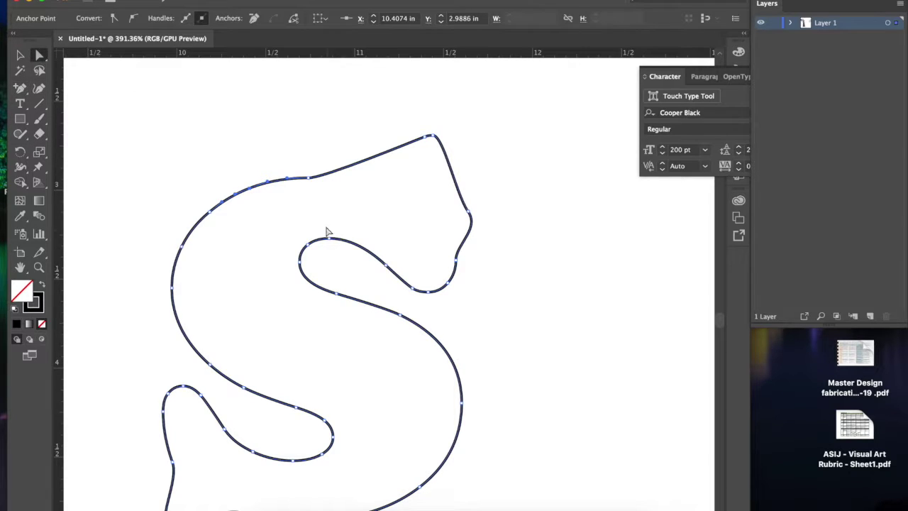
pyautogui.moveTo(249, 190); pyautogui.dragTo(207, 134)
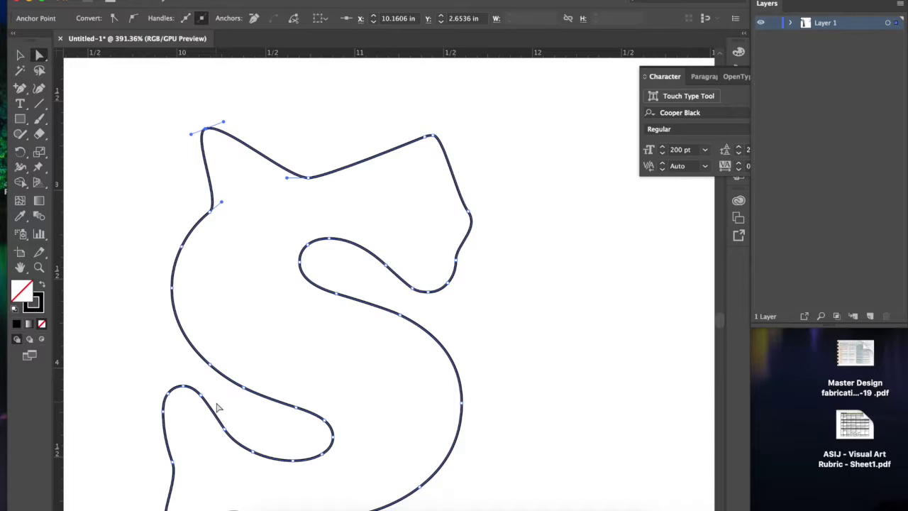
# Step: Move a T from the letter column to the right of the S so it overlaps the S's edge
pyautogui.scroll(-5, 218, 407)
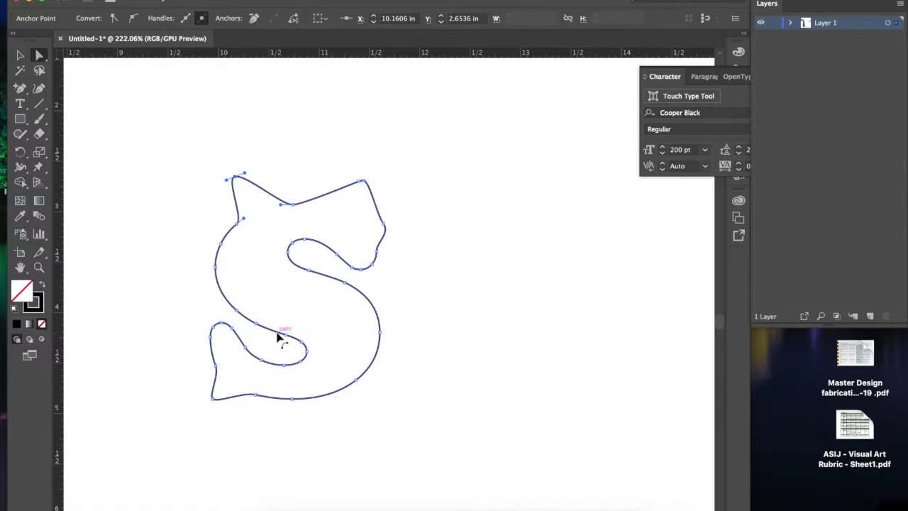
pyautogui.hscroll(-10, 227, 334)
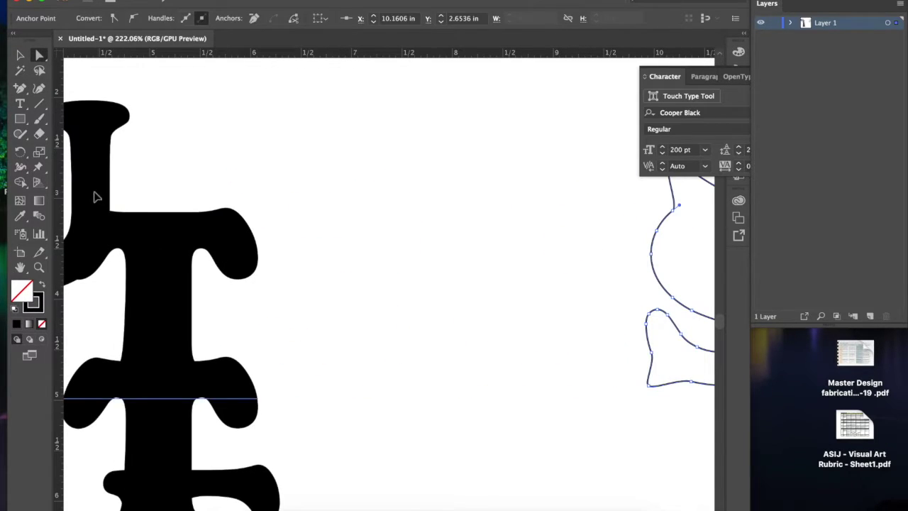
pyautogui.moveTo(93, 196); pyautogui.dragTo(462, 265)
pyautogui.hscroll(6, 462, 265)
pyautogui.moveTo(305, 262); pyautogui.dragTo(647, 162)
pyautogui.moveTo(300, 254); pyautogui.dragTo(612, 145)
pyautogui.hscroll(5, 613, 145)
pyautogui.moveTo(417, 155); pyautogui.dragTo(448, 164)
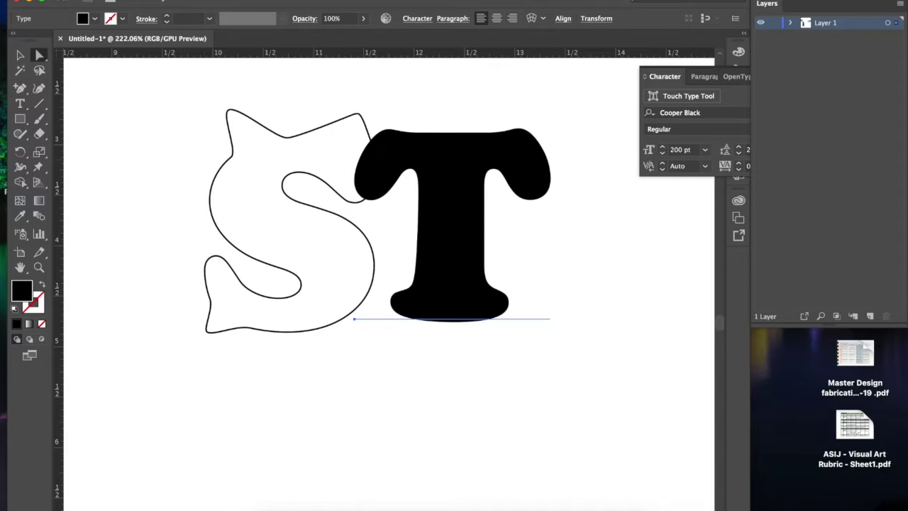
# Step: Rotate the T slightly clockwise and shift it left so its top and foot both overlap the S
pyautogui.press('v')
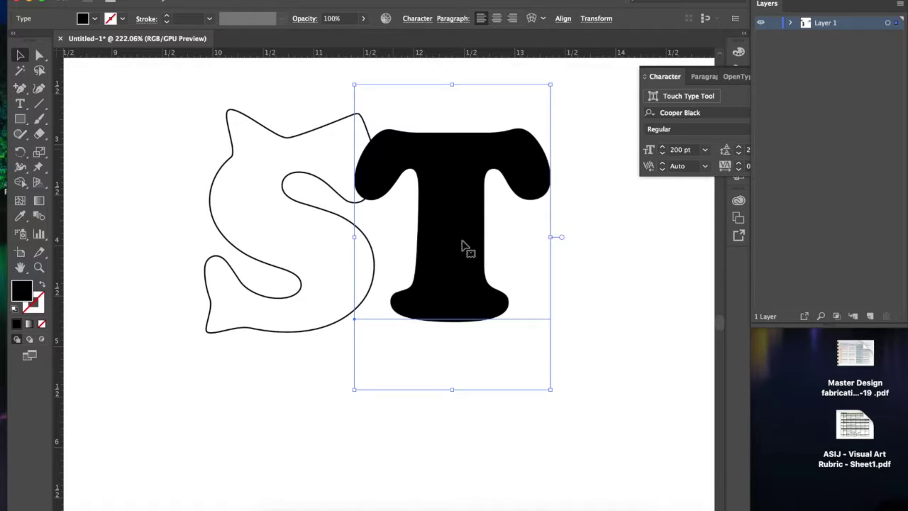
pyautogui.moveTo(556, 395); pyautogui.dragTo(513, 406)
pyautogui.rightClick(436, 262)
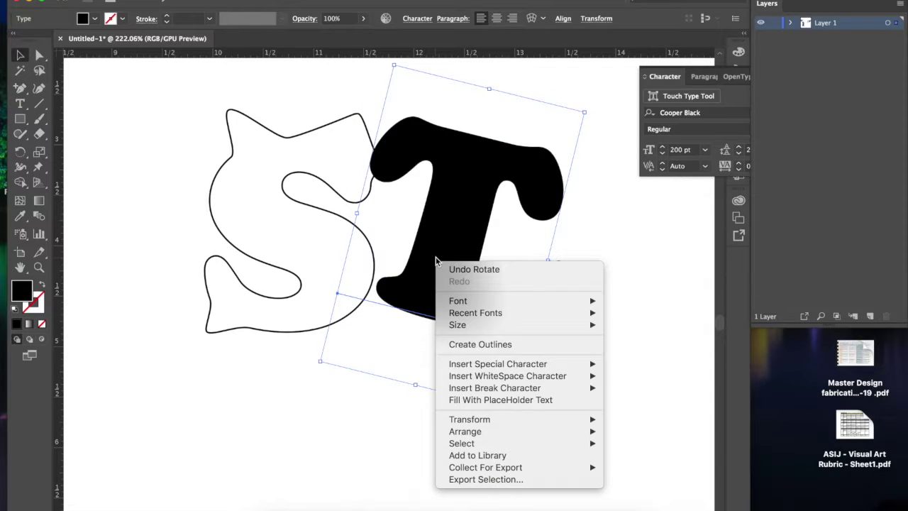
pyautogui.click(434, 258)
pyautogui.moveTo(433, 260); pyautogui.dragTo(416, 266)
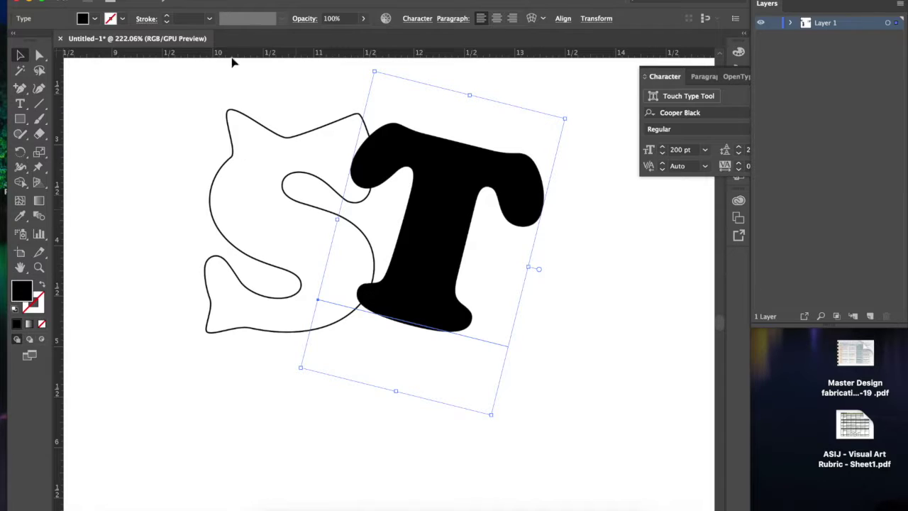
# Step: Convert the tilted T to outlines and swap its fill and stroke to leave only a black outline
pyautogui.click(202, 1)
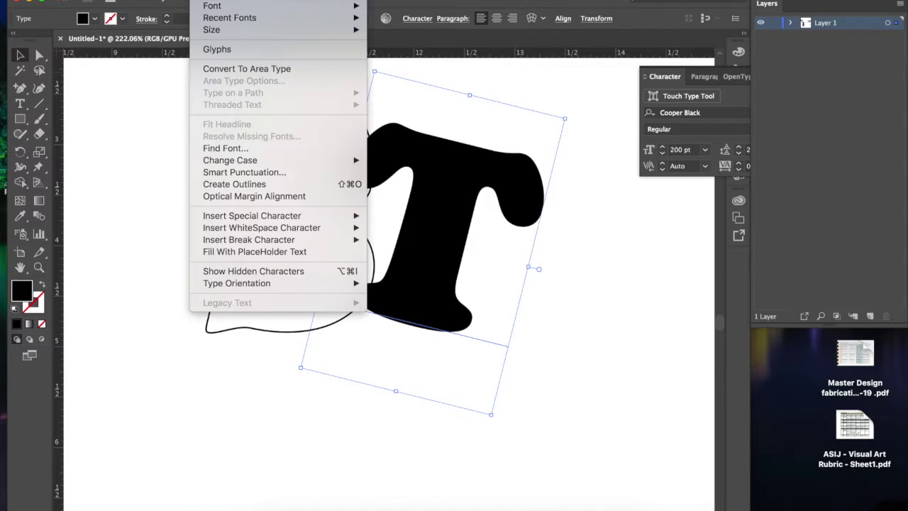
pyautogui.click(259, 185)
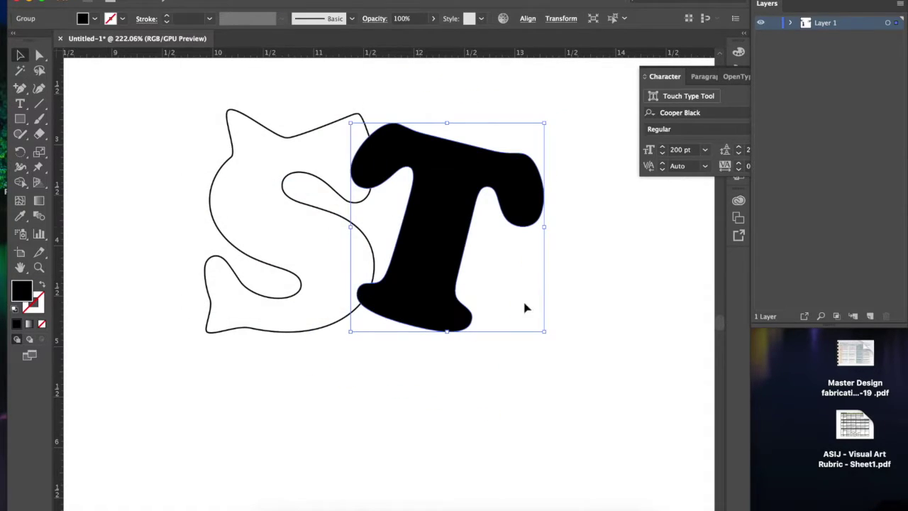
pyautogui.click(41, 285)
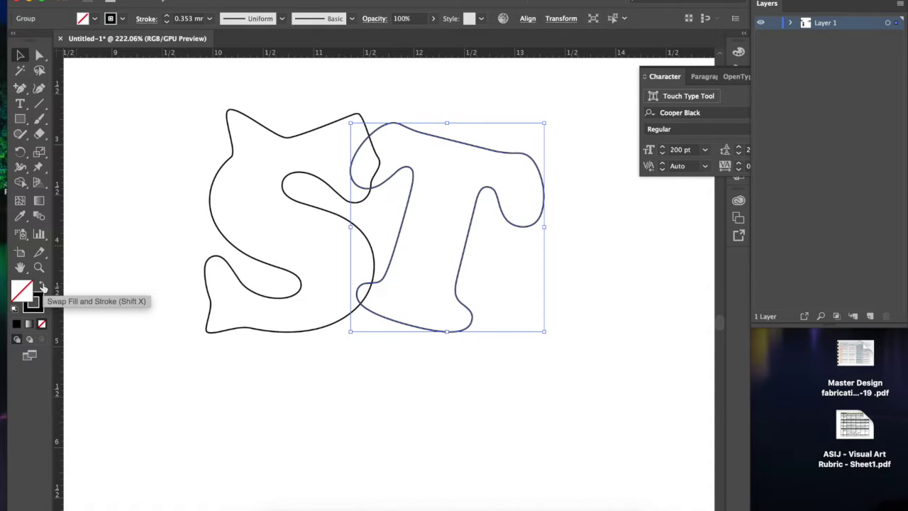
pyautogui.click(342, 382)
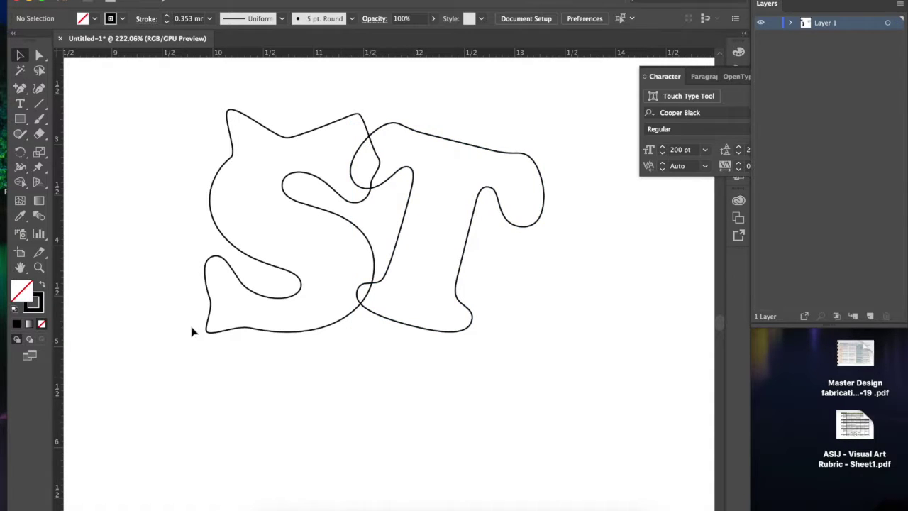
# Step: Merge the overlapping S and T outlines into one shape with the Shape Builder tool, joining them at both the top and bottom overlaps
pyautogui.click(39, 54)
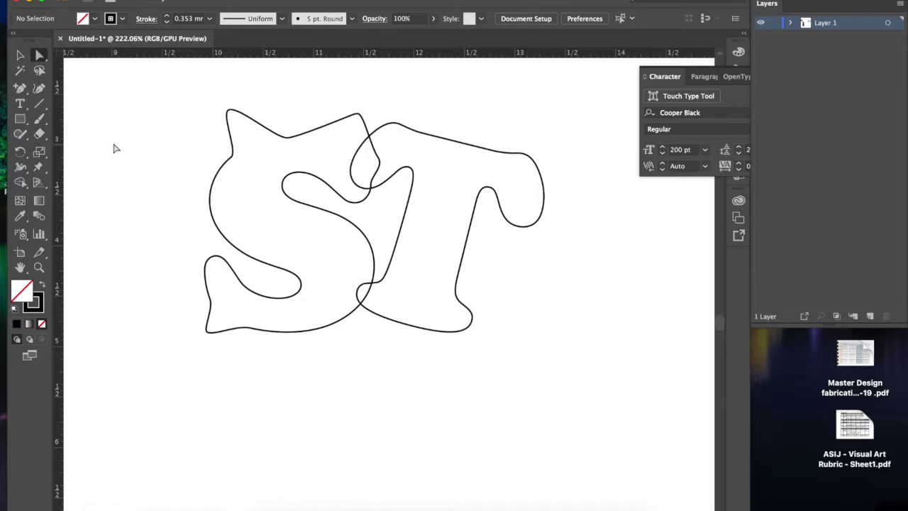
pyautogui.moveTo(190, 101); pyautogui.dragTo(544, 377)
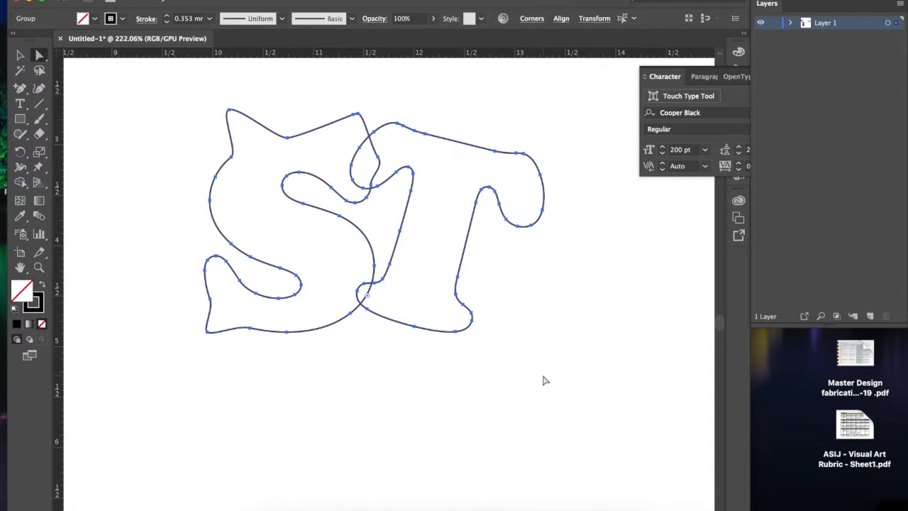
pyautogui.click(20, 181)
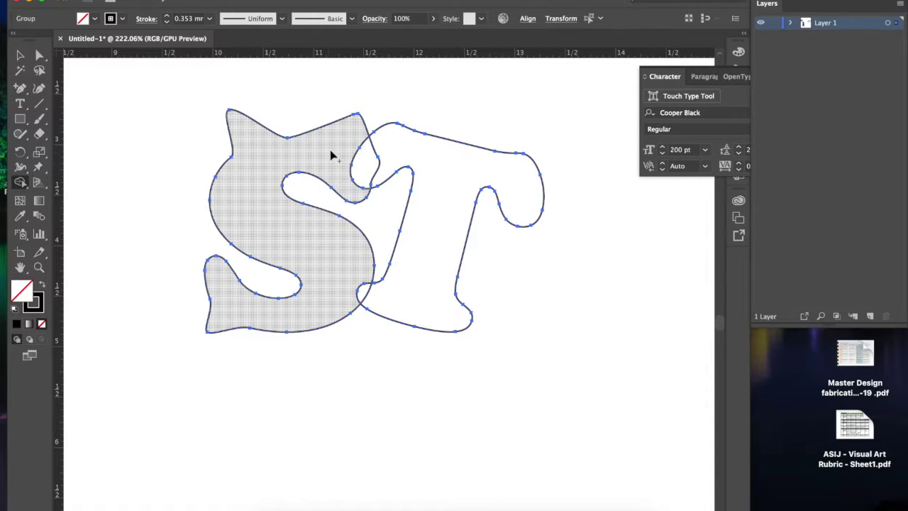
pyautogui.moveTo(330, 150); pyautogui.dragTo(390, 155)
pyautogui.moveTo(345, 290); pyautogui.dragTo(400, 306)
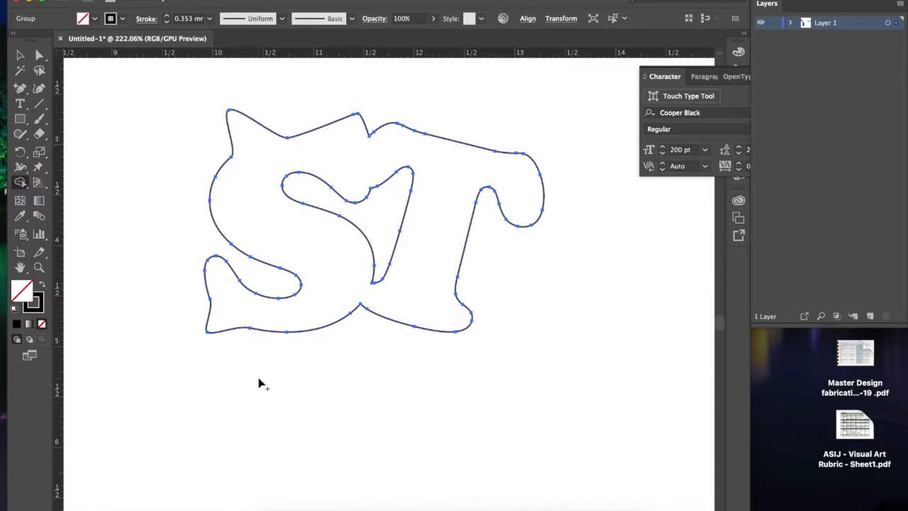
pyautogui.scroll(-8, 259, 383)
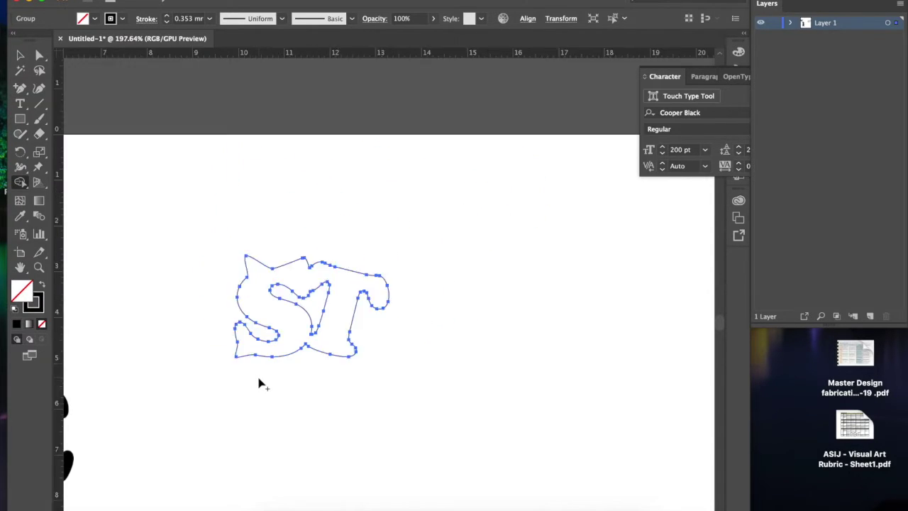
pyautogui.scroll(-5, 259, 383)
pyautogui.scroll(4, 258, 383)
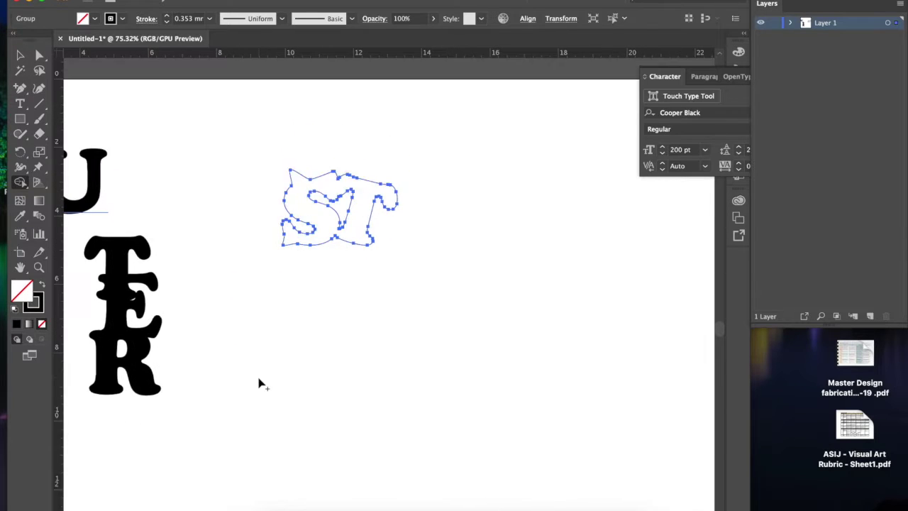
pyautogui.click(20, 89)
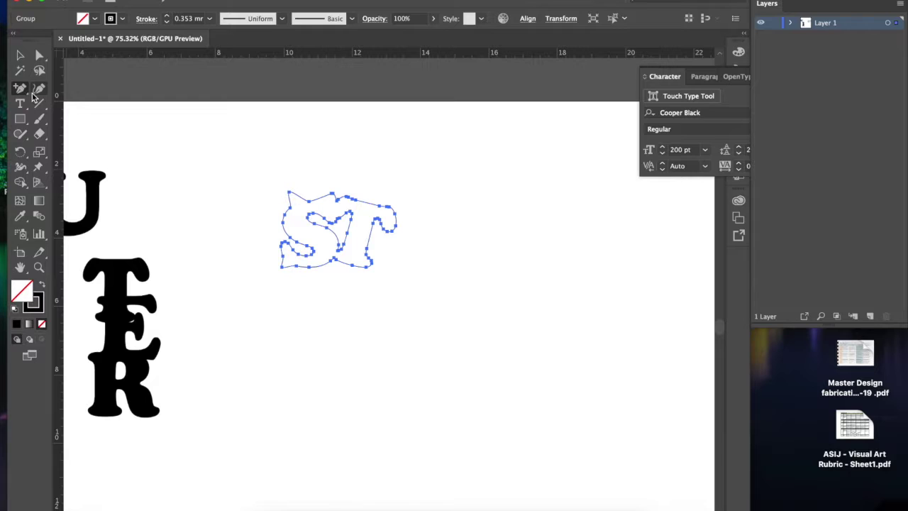
pyautogui.click(193, 245)
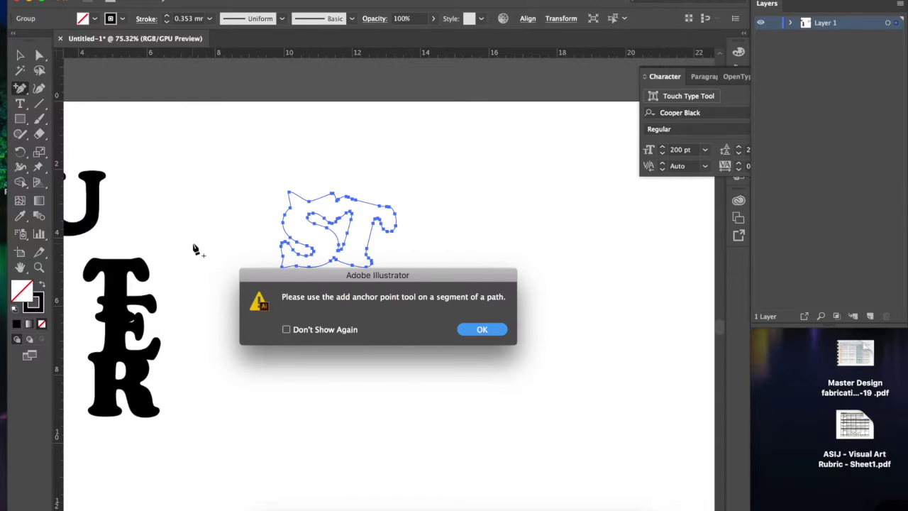
pyautogui.click(479, 329)
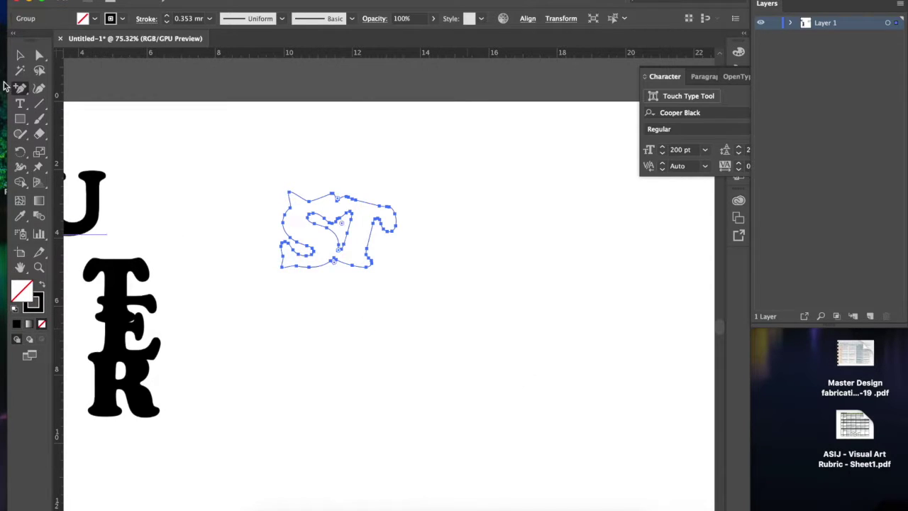
# Step: Draw an open Pen tool path below the ST shape, starting with straight zigzag segments and continuing into flowing curves down to the right
pyautogui.moveTo(20, 88); pyautogui.dragTo(61, 90)
pyautogui.click(248, 337)
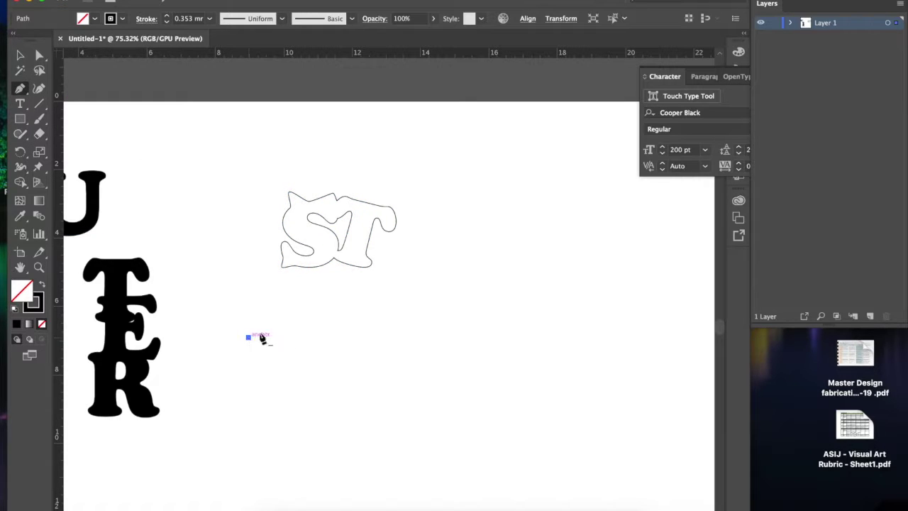
pyautogui.click(408, 307)
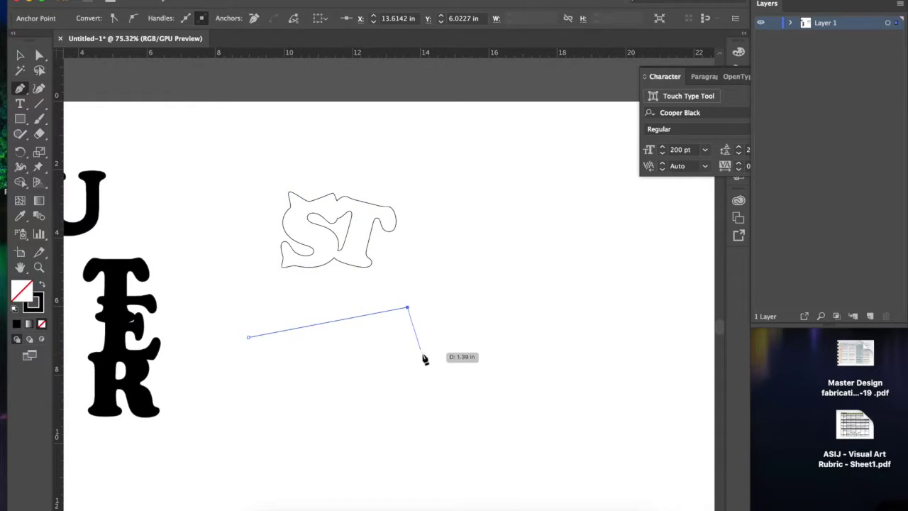
pyautogui.click(425, 353)
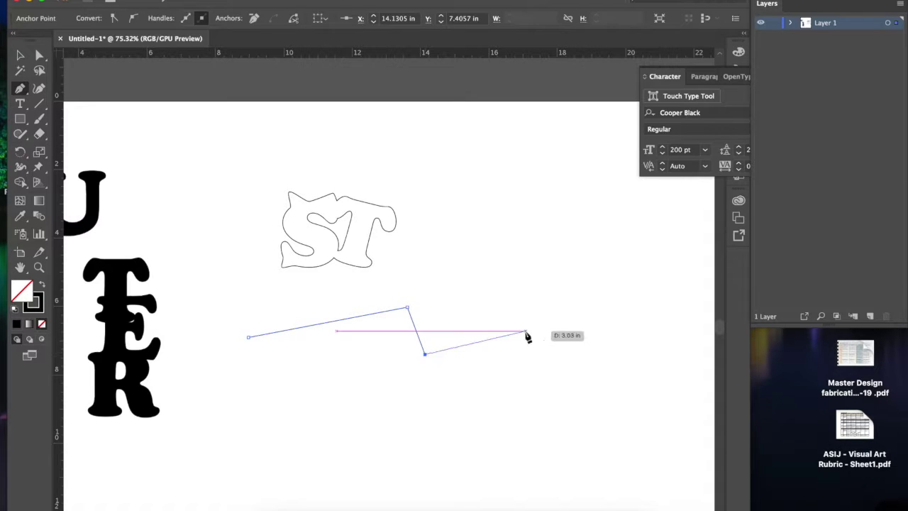
pyautogui.moveTo(508, 326); pyautogui.dragTo(536, 352)
pyautogui.moveTo(528, 388); pyautogui.dragTo(544, 463)
pyautogui.click(616, 460)
pyautogui.moveTo(616, 461); pyautogui.dragTo(616, 425)
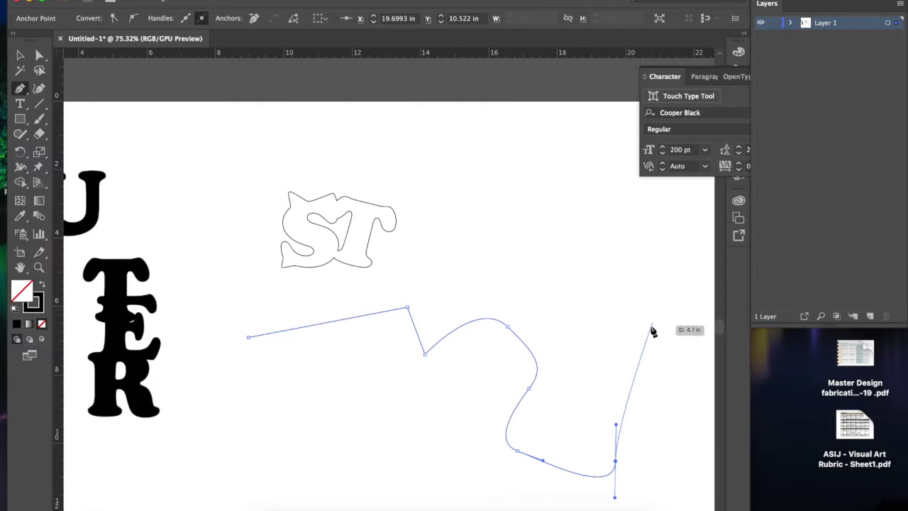
pyautogui.press('Escape')
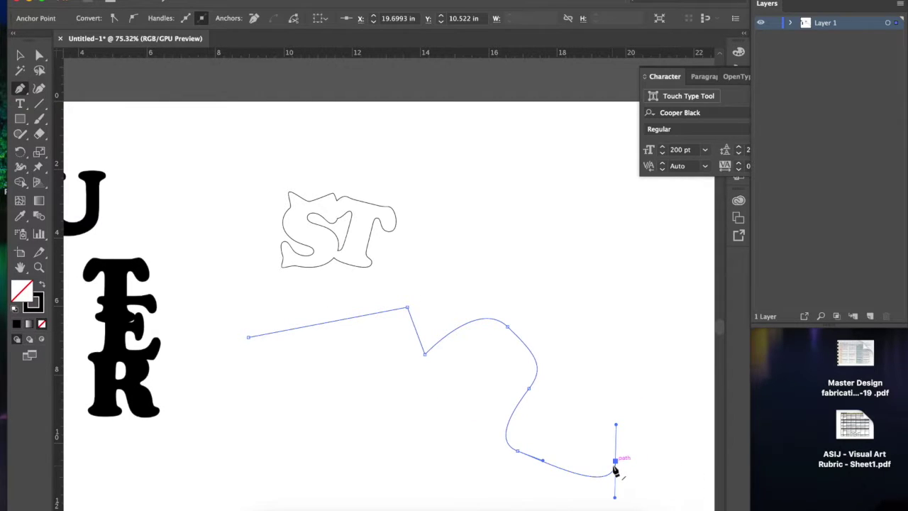
# Step: Place type on the drawn path and replace the placeholder text with "Your name"
pyautogui.click(21, 105)
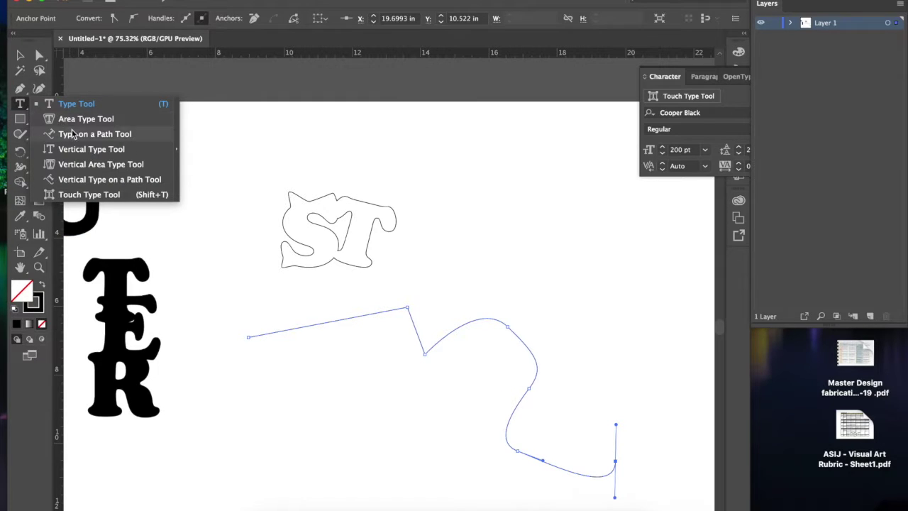
pyautogui.click(73, 134)
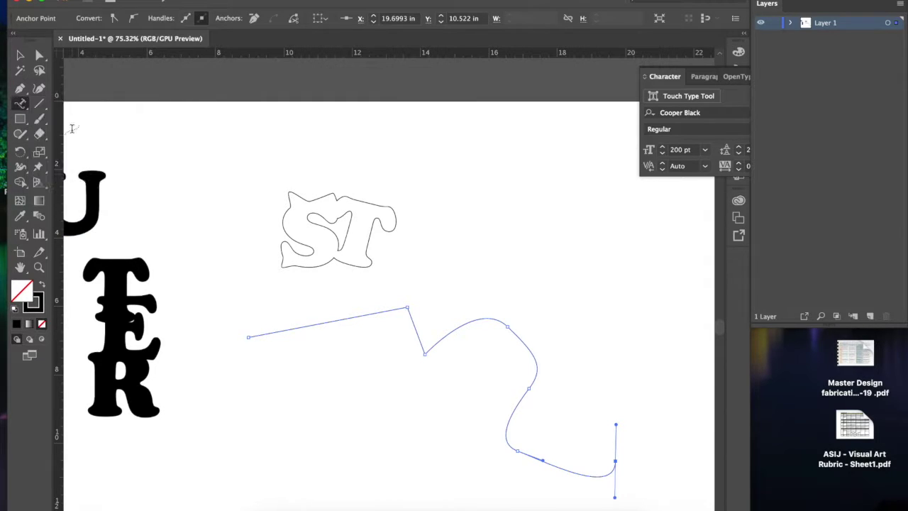
pyautogui.click(260, 336)
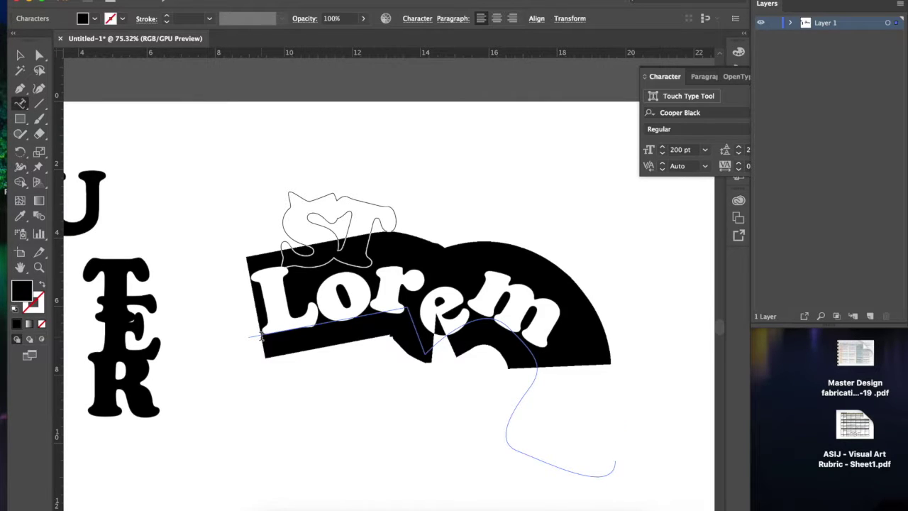
pyautogui.write('Your n')
pyautogui.press('BackSpace')
pyautogui.press('BackSpace')
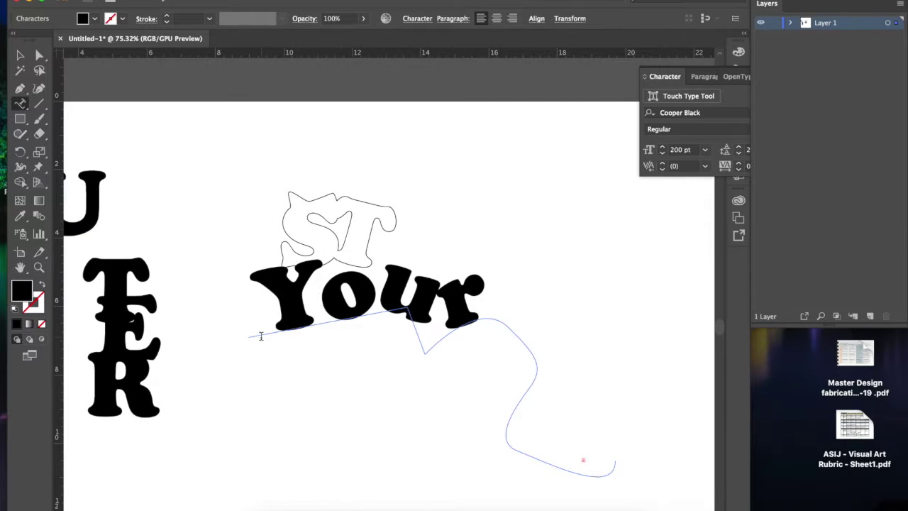
# Step: Select all the text on the path and set its font size to 72 pt
pyautogui.doubleClick(280, 325)
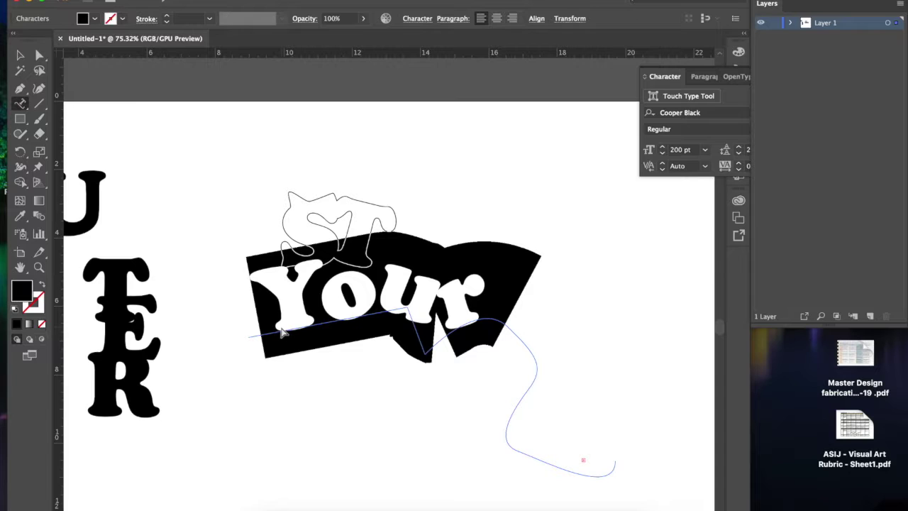
pyautogui.click(705, 150)
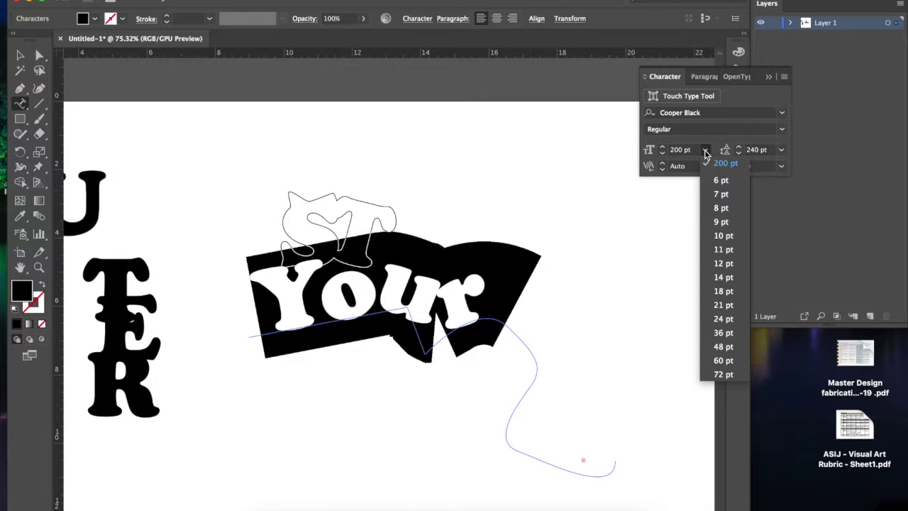
pyautogui.click(723, 374)
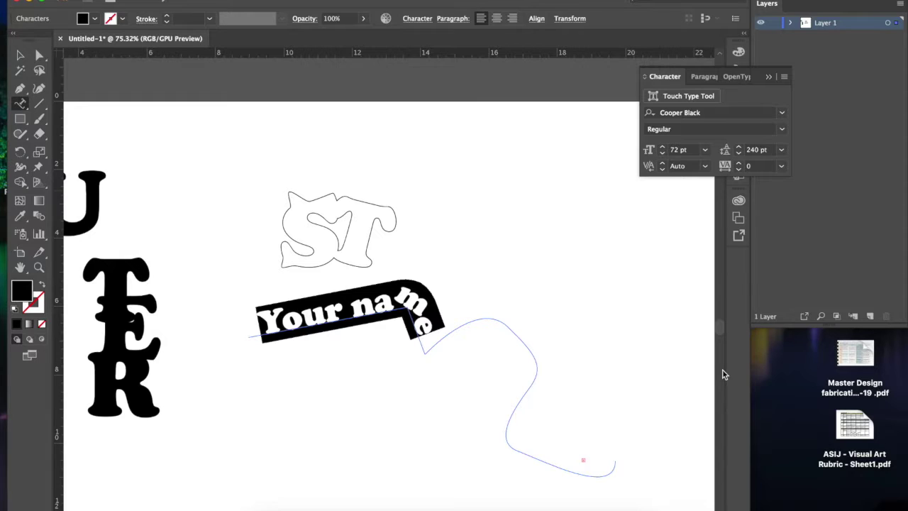
pyautogui.doubleClick(384, 303)
pyautogui.click(426, 329)
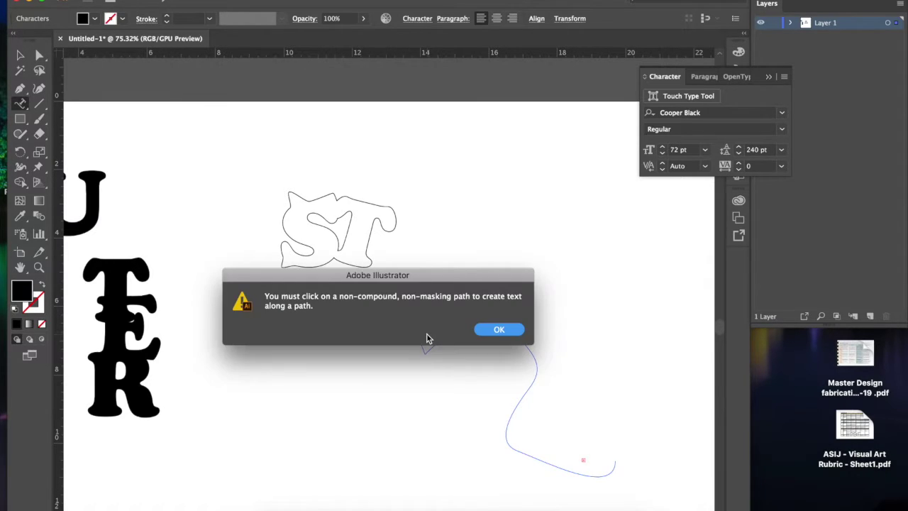
pyautogui.click(501, 329)
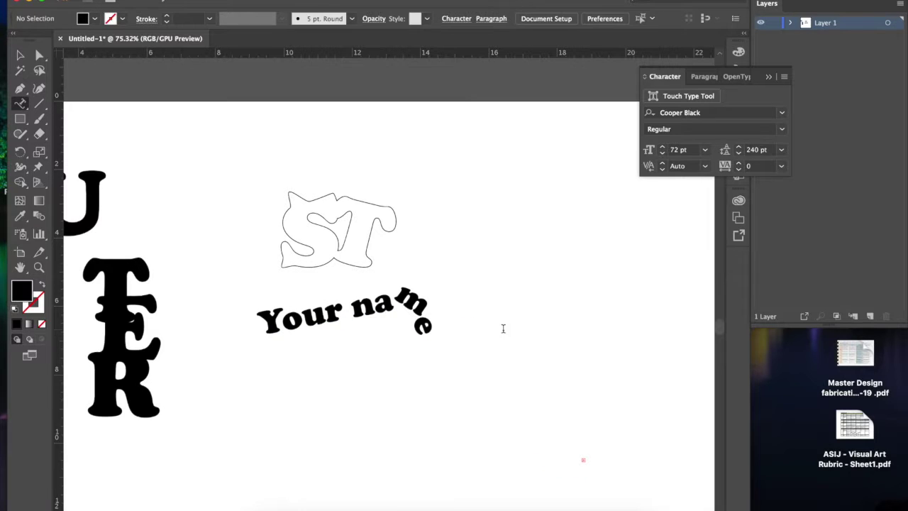
pyautogui.click(427, 332)
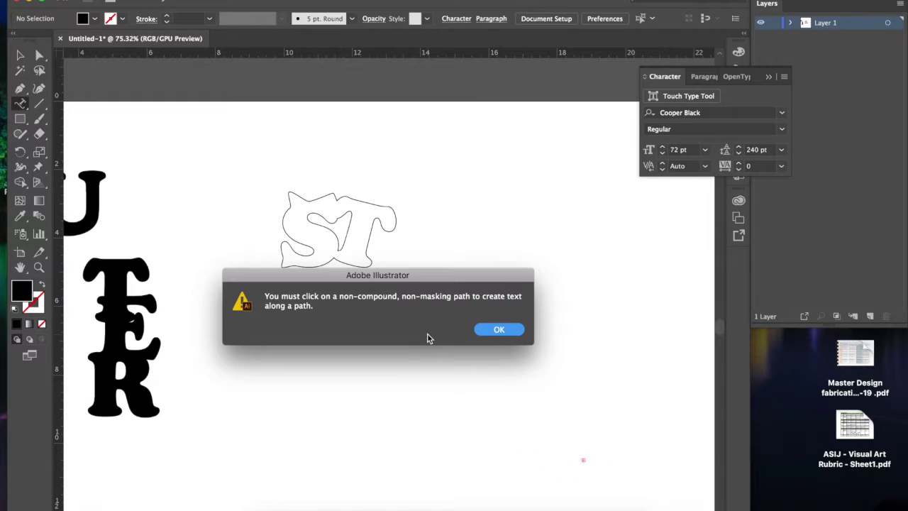
pyautogui.click(500, 331)
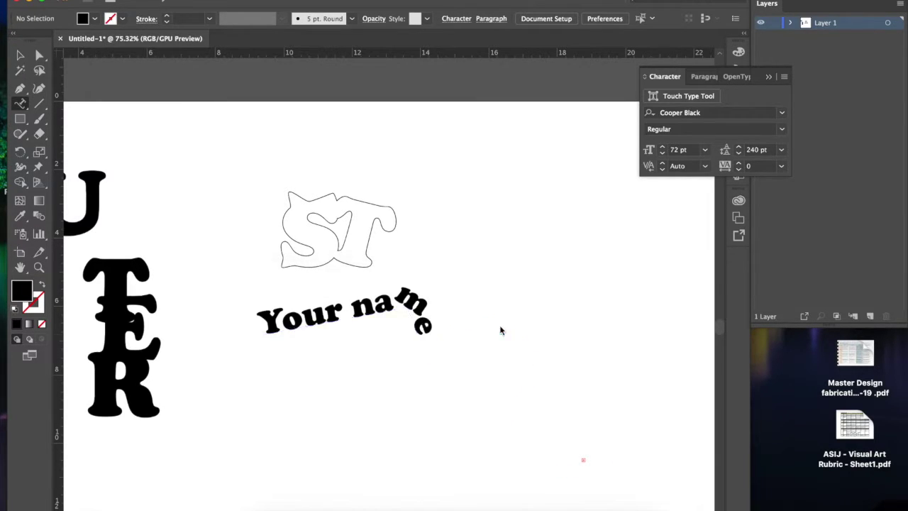
# Step: Extend the text on the path to read "Your name can go here name"
pyautogui.click(347, 312)
pyautogui.write('name')
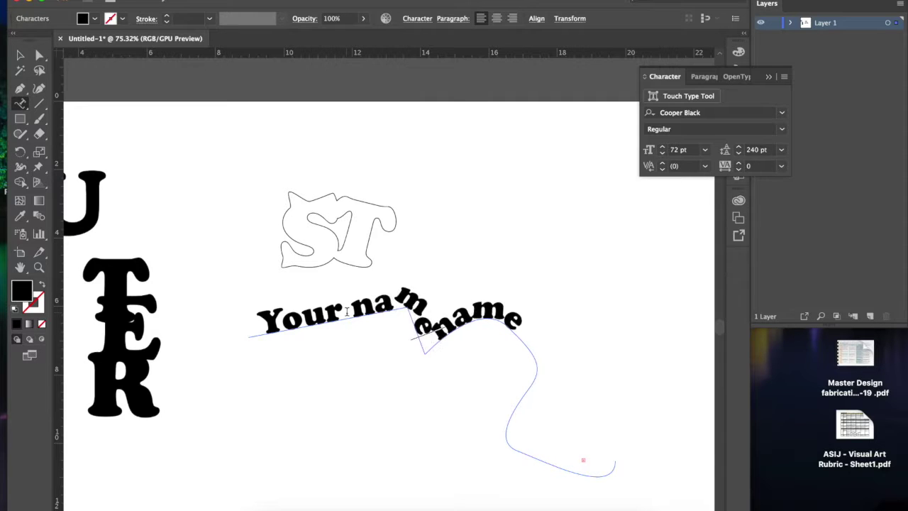
pyautogui.write(' can go here')
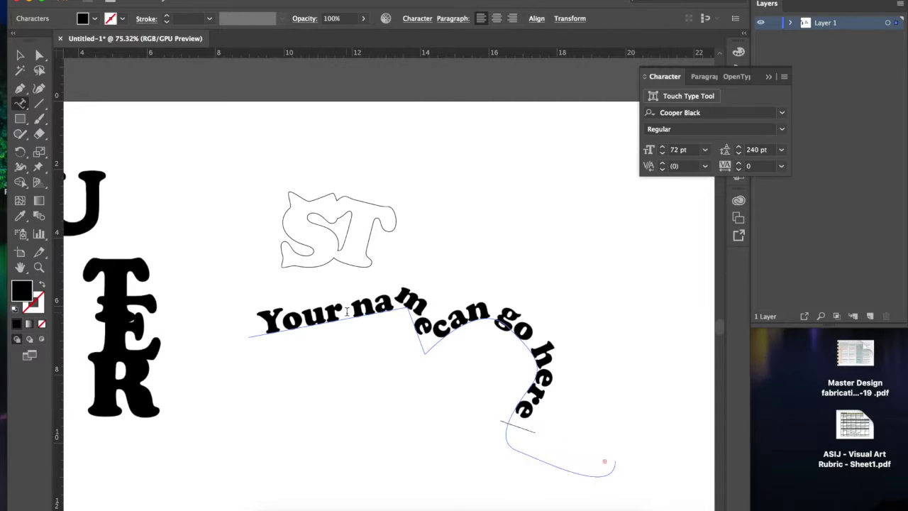
pyautogui.press('BackSpace')
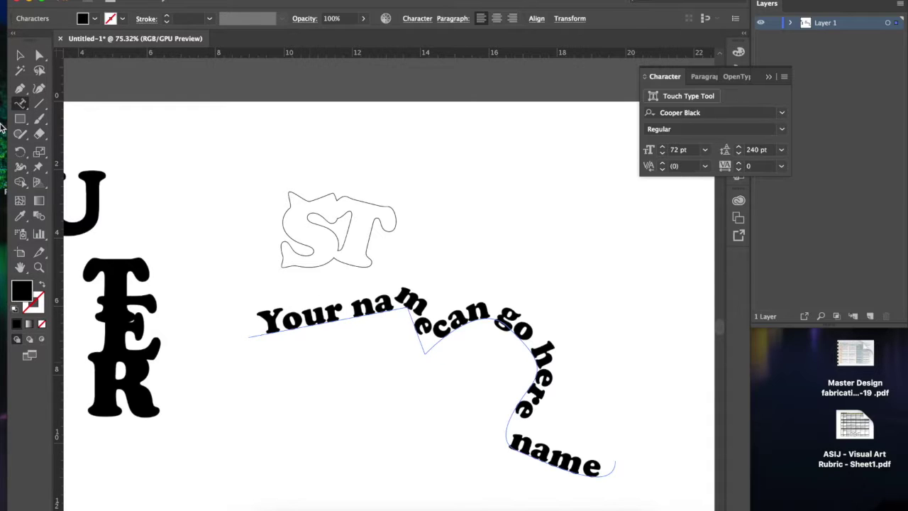
# Step: Create a six-sided polygon about 4 in wide to the upper right of the ST shape and swap its fill and stroke to leave an outline
pyautogui.moveTo(19, 119); pyautogui.dragTo(78, 163)
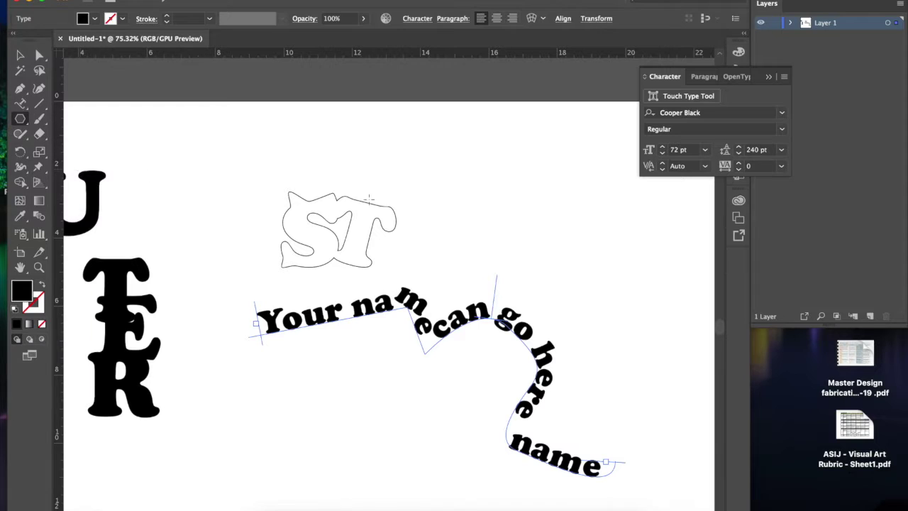
pyautogui.click(494, 176)
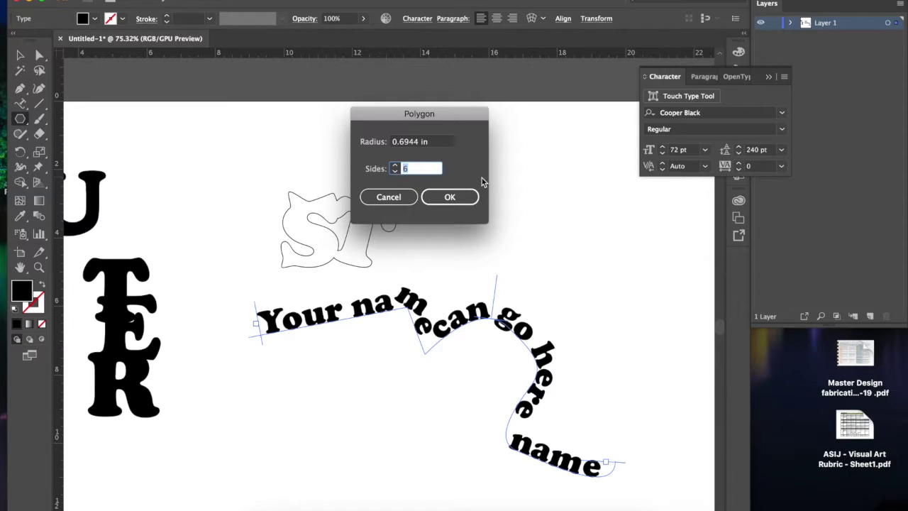
pyautogui.click(436, 144)
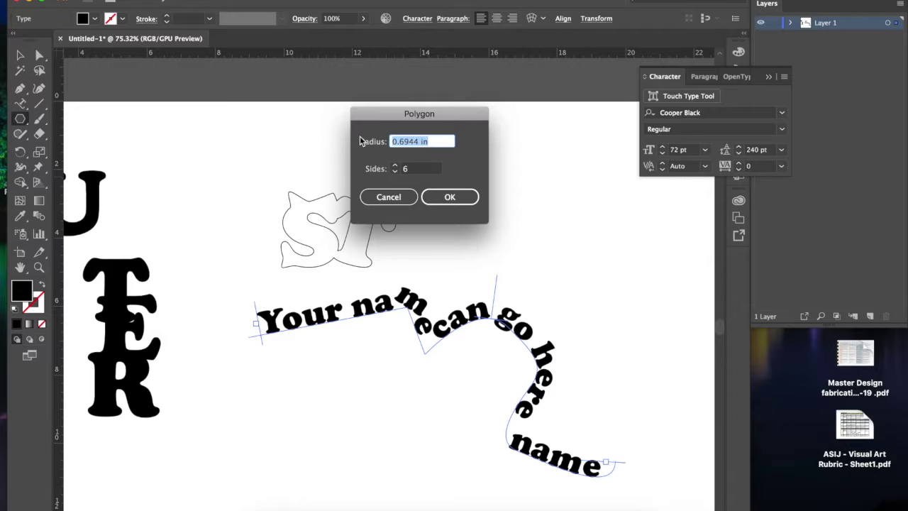
pyautogui.write('3')
pyautogui.press('Return')
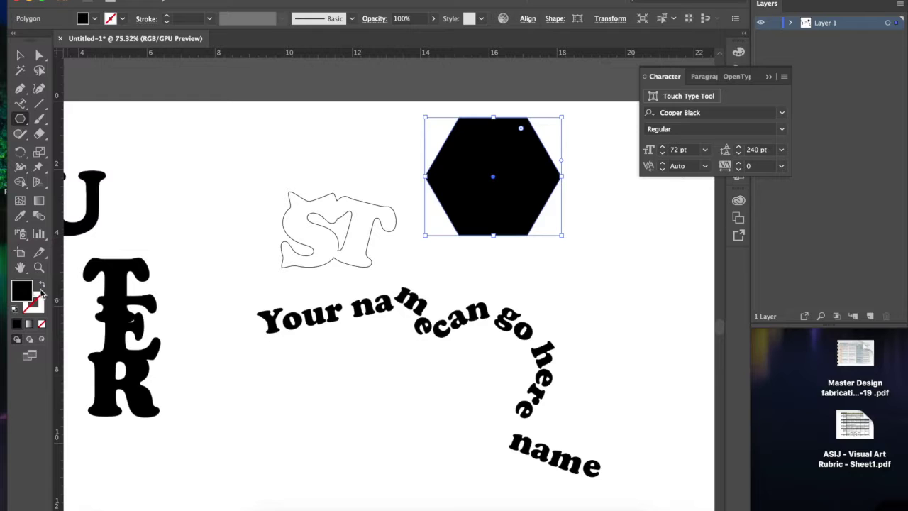
pyautogui.click(41, 285)
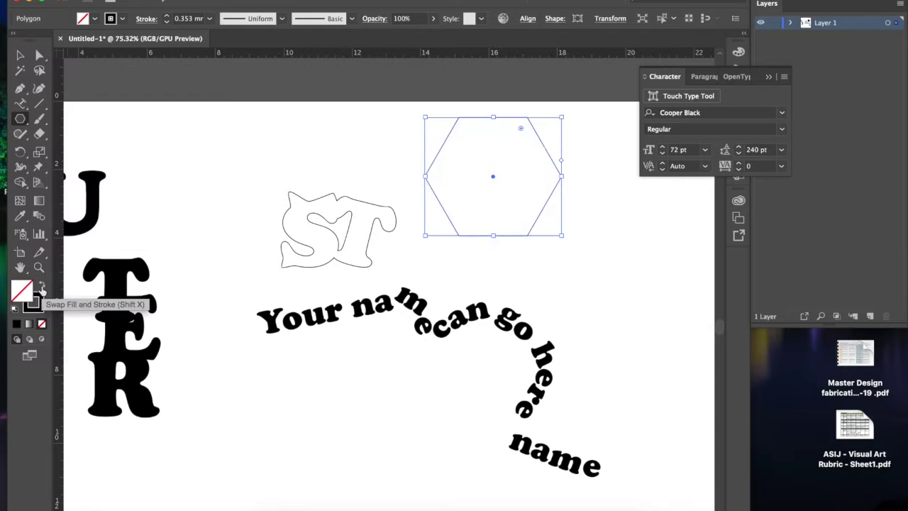
# Step: Place type on the path of the hexagon outline beside the ST shape
pyautogui.click(20, 104)
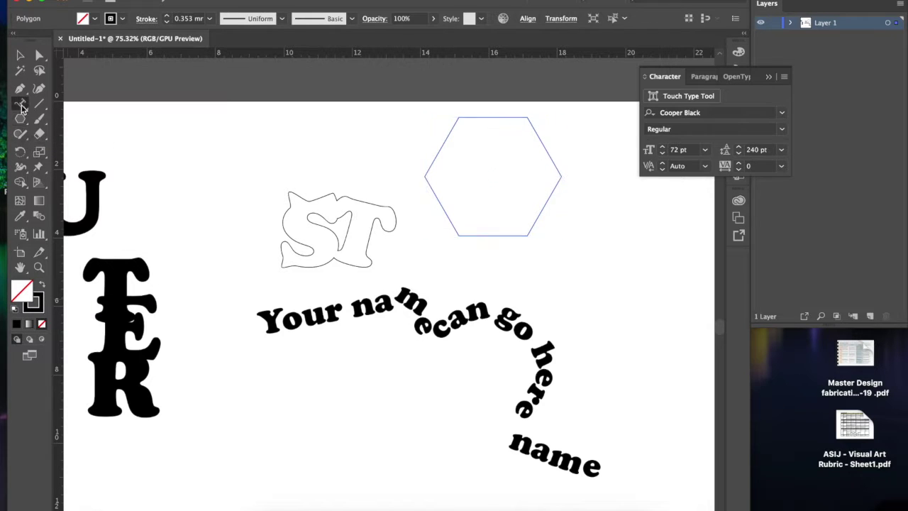
pyautogui.click(427, 177)
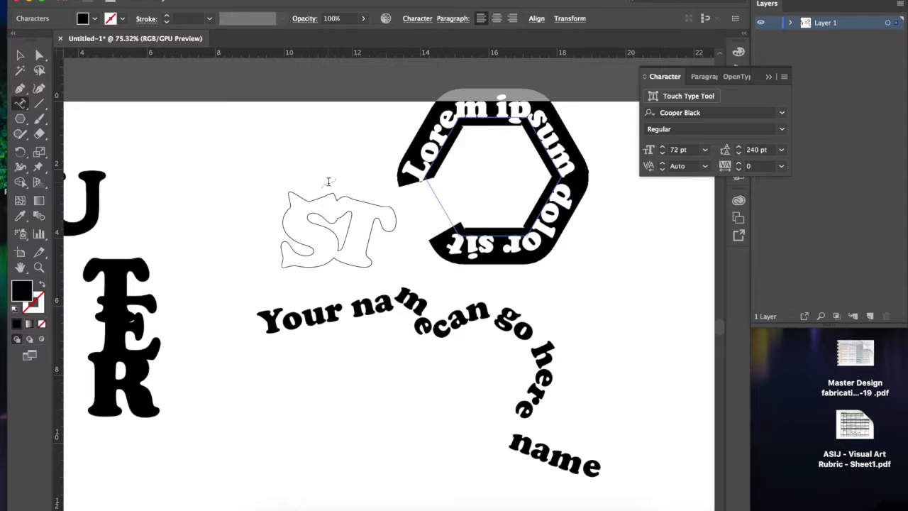
# Step: Create a six-sided polygon with a 2 in radius below the TER letters and swap its fill and stroke
pyautogui.scroll(-5, 291, 383)
pyautogui.hscroll(-2, 292, 383)
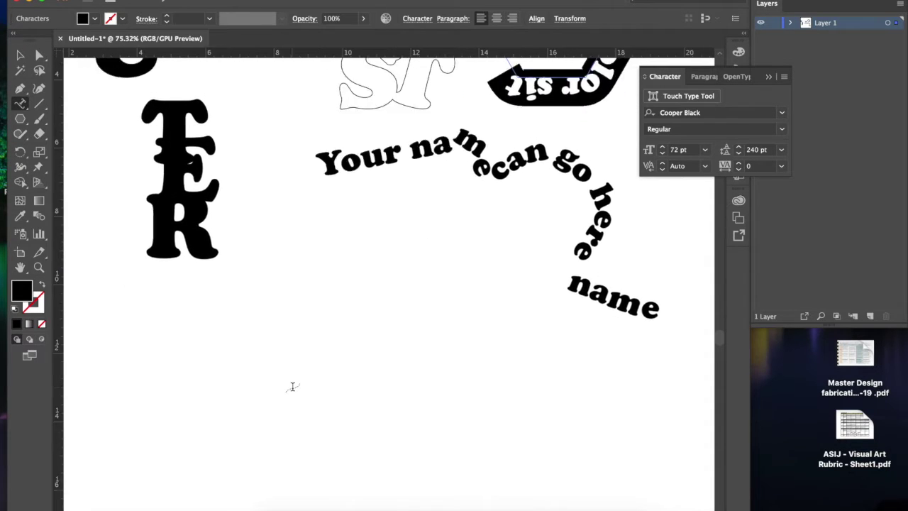
pyautogui.scroll(-4, 292, 385)
pyautogui.hscroll(-3, 292, 386)
pyautogui.scroll(3, 292, 385)
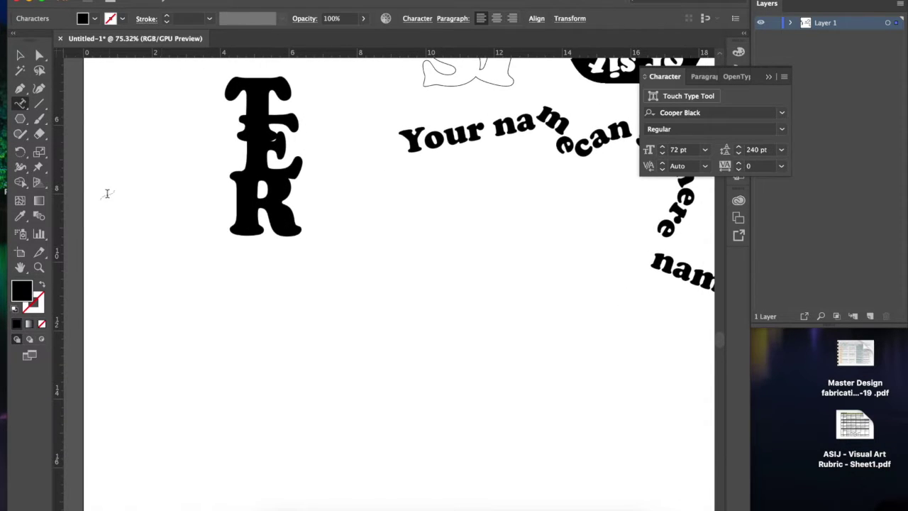
pyautogui.click(20, 119)
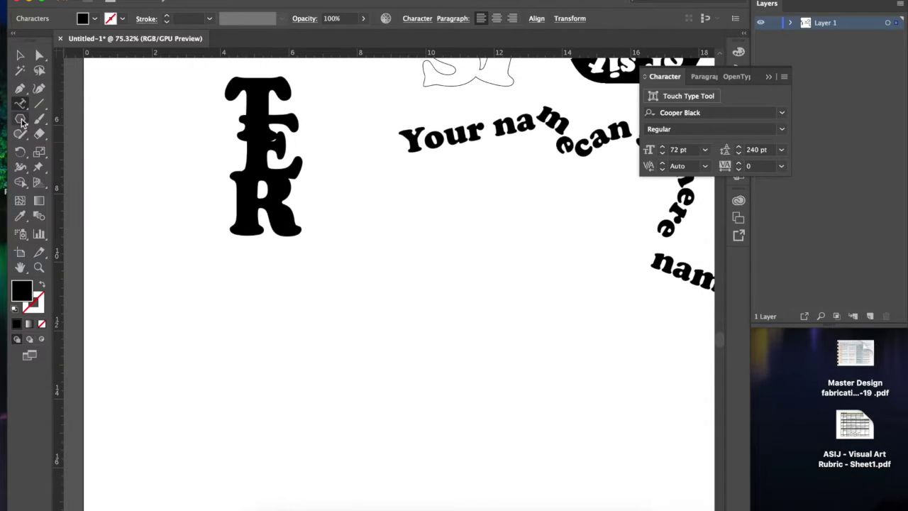
pyautogui.click(211, 344)
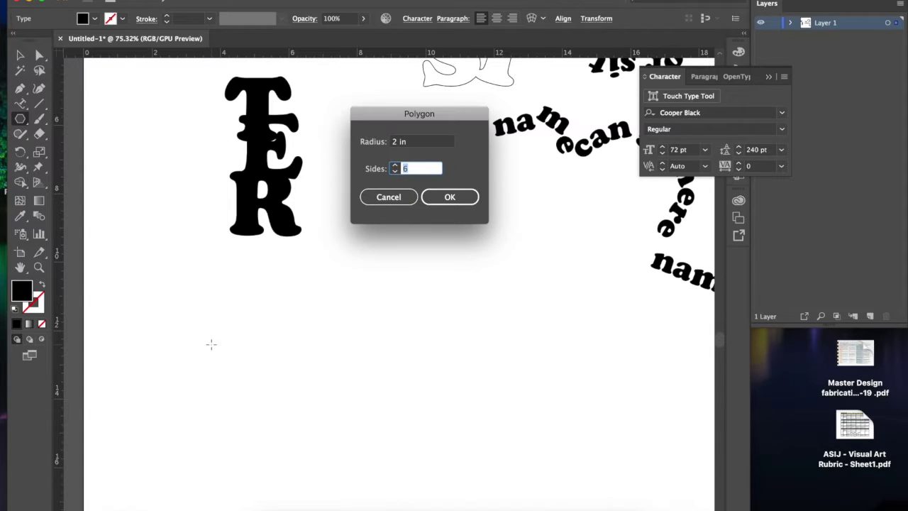
pyautogui.click(450, 197)
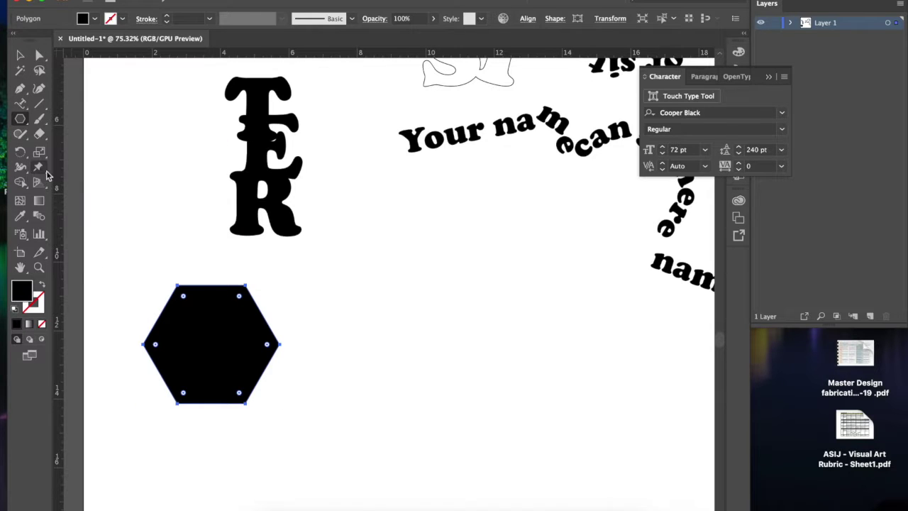
pyautogui.click(42, 286)
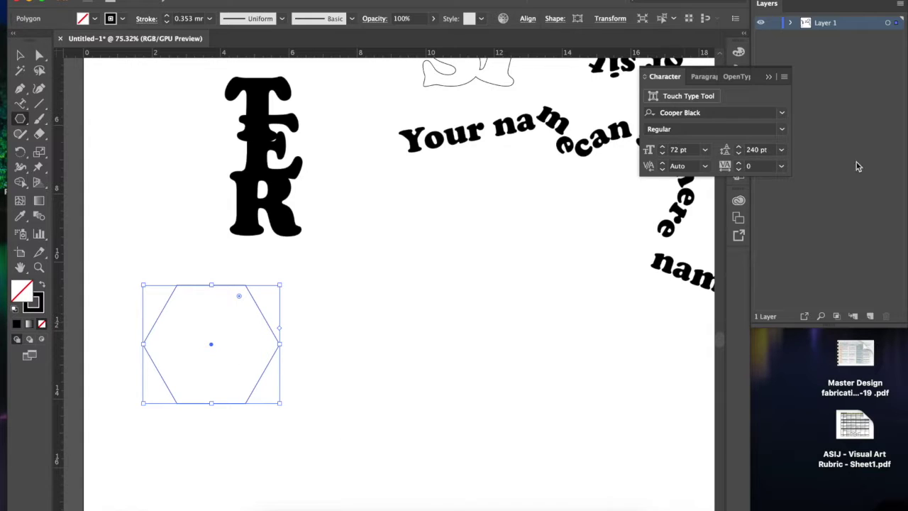
# Step: Expand Layer 1 to list its objects and deselect the new hexagon
pyautogui.click(792, 24)
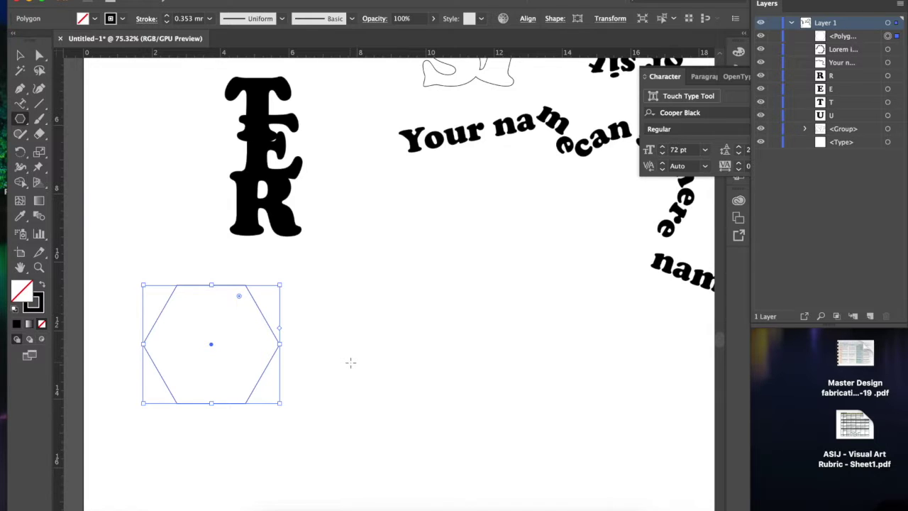
pyautogui.moveTo(350, 362); pyautogui.dragTo(411, 387)
pyautogui.press('Delete')
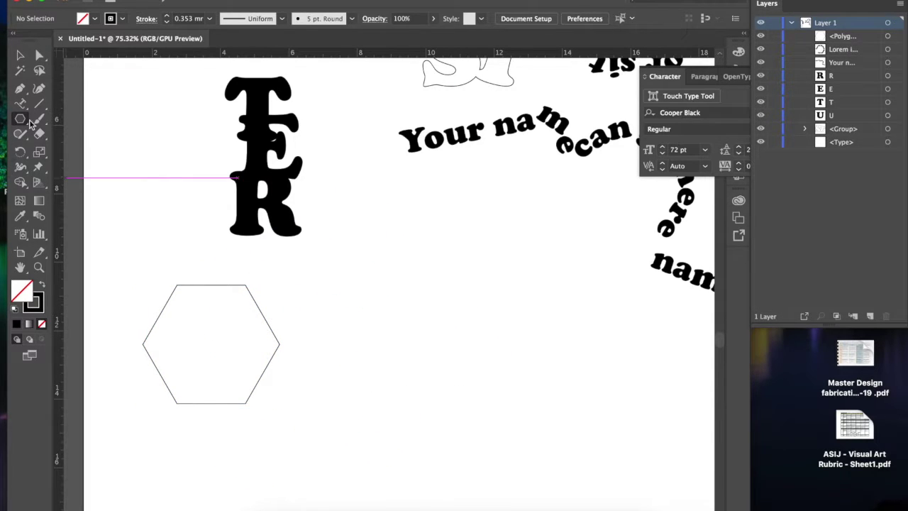
# Step: Draw a text frame about 4 in wide beside the new hexagon and set its font size to 36 pt
pyautogui.click(20, 103)
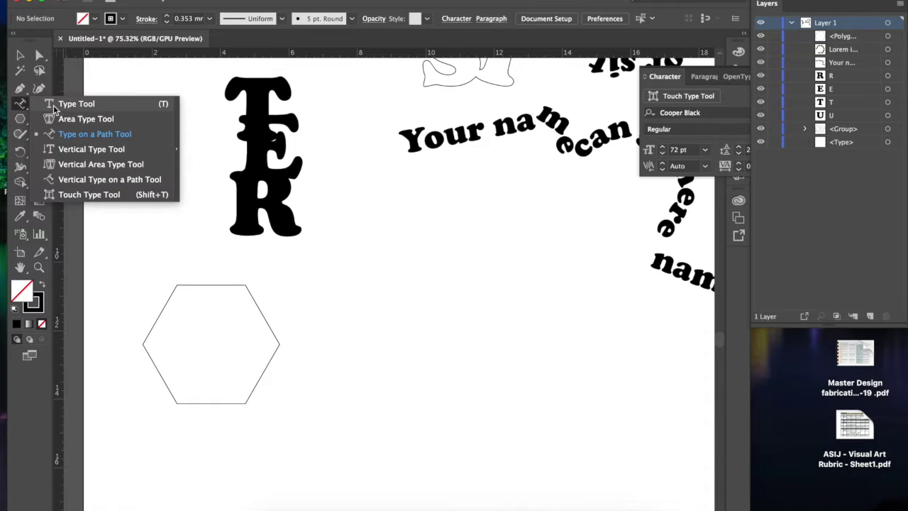
pyautogui.click(54, 105)
pyautogui.moveTo(327, 274); pyautogui.dragTo(466, 405)
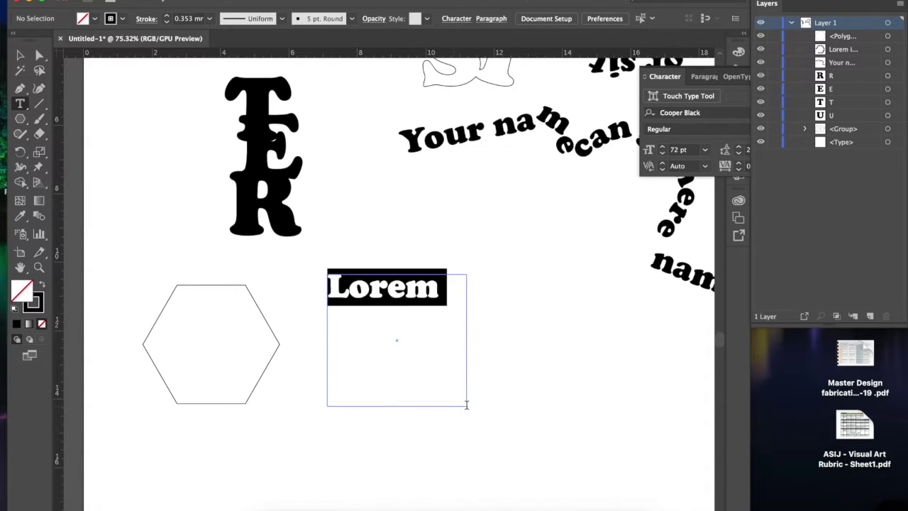
pyautogui.click(706, 150)
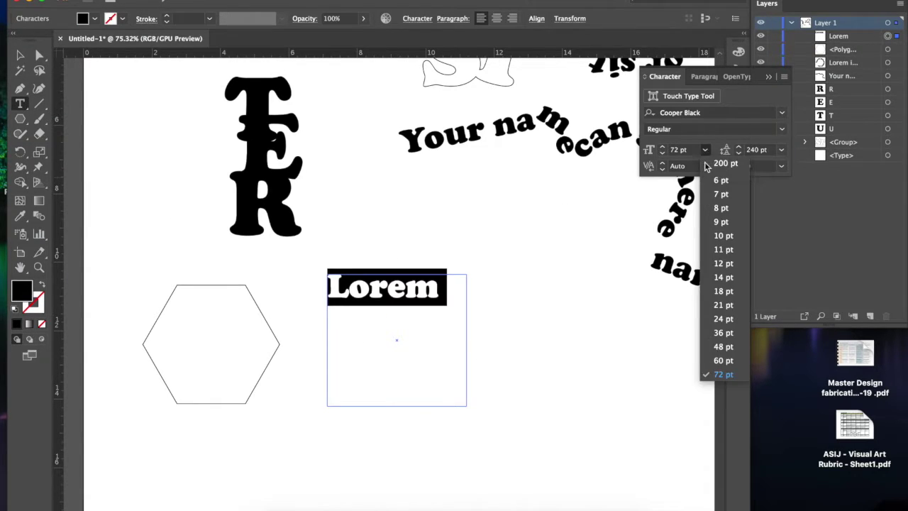
pyautogui.click(726, 337)
# Step: Replace the placeholder text in the new frame with "Here is your"
pyautogui.click(423, 290)
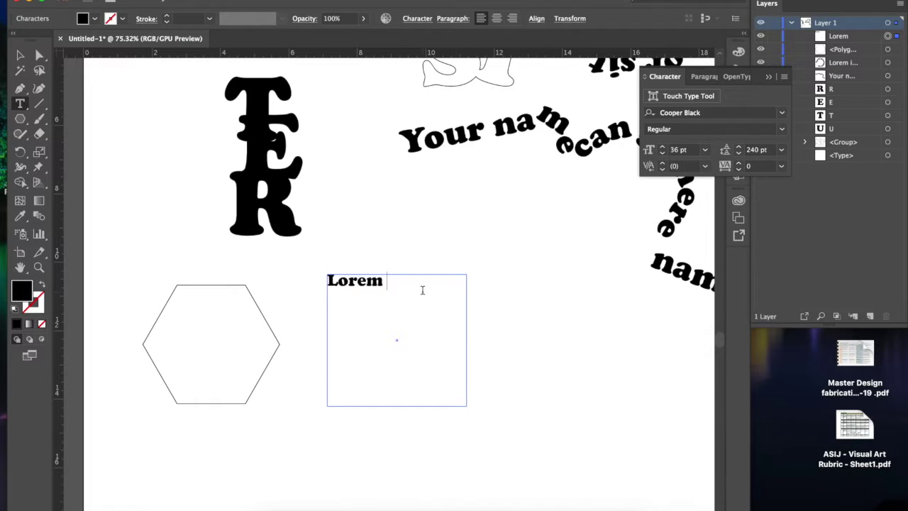
pyautogui.moveTo(422, 291); pyautogui.dragTo(270, 271)
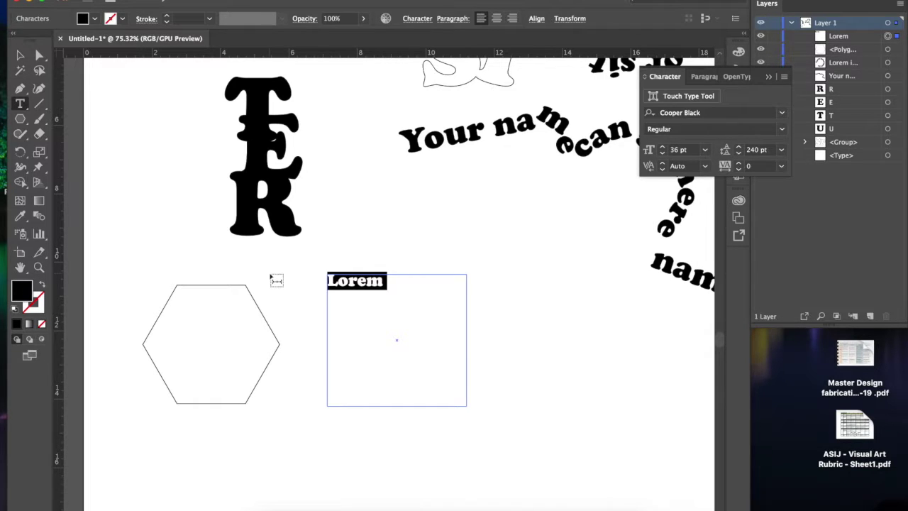
pyautogui.write('Here is your font')
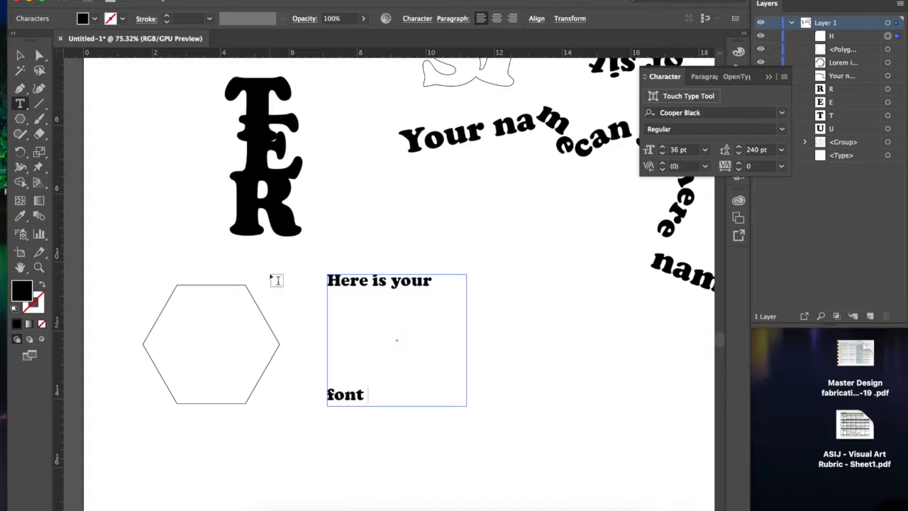
pyautogui.press('BackSpace')
pyautogui.press('BackSpace')
pyautogui.press('BackSpace')
pyautogui.press('BackSpace')
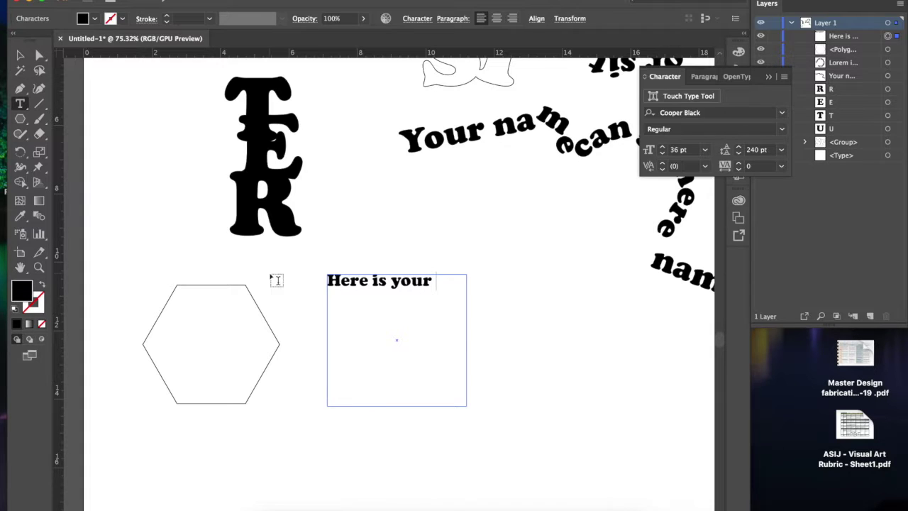
# Step: Set the leading of the frame's text to Auto
pyautogui.click(758, 150)
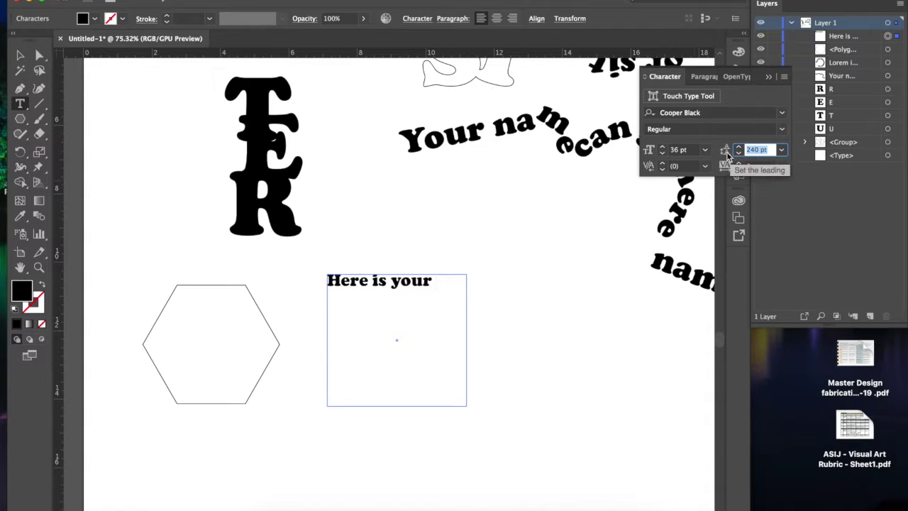
pyautogui.click(737, 154)
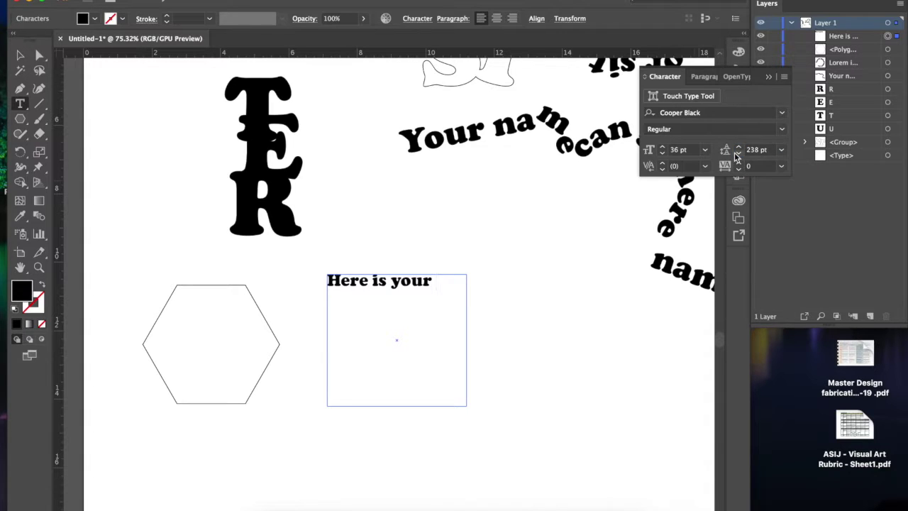
pyautogui.click(782, 152)
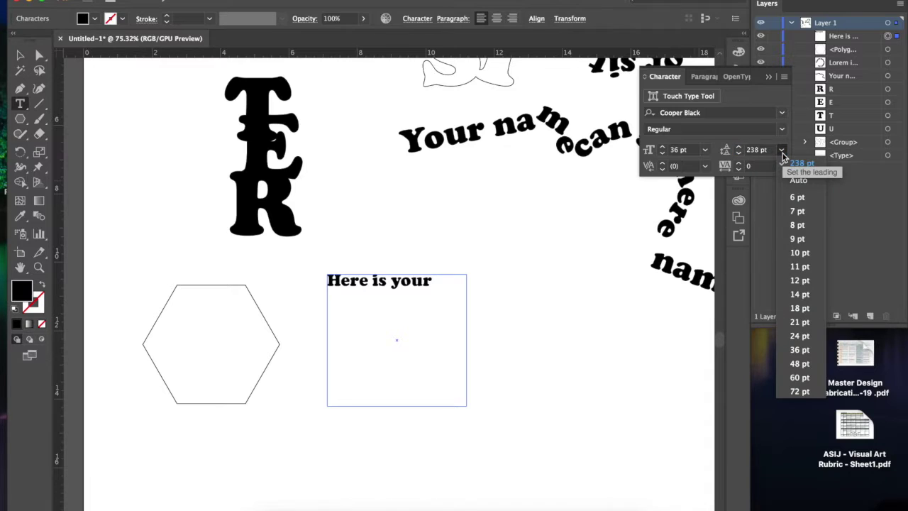
pyautogui.click(798, 180)
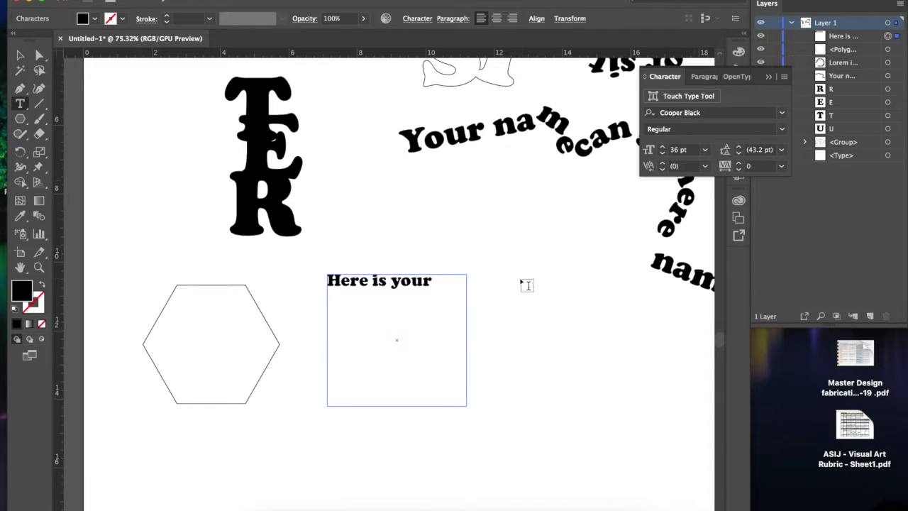
# Step: Replace the text in the frame with "your name here"
pyautogui.moveTo(428, 286); pyautogui.dragTo(306, 282)
pyautogui.press('BackSpace')
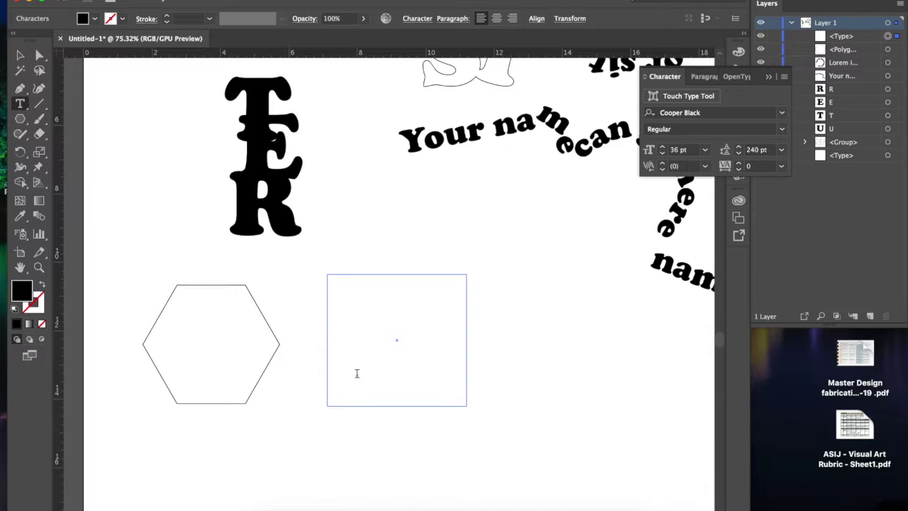
pyautogui.write('your name here')
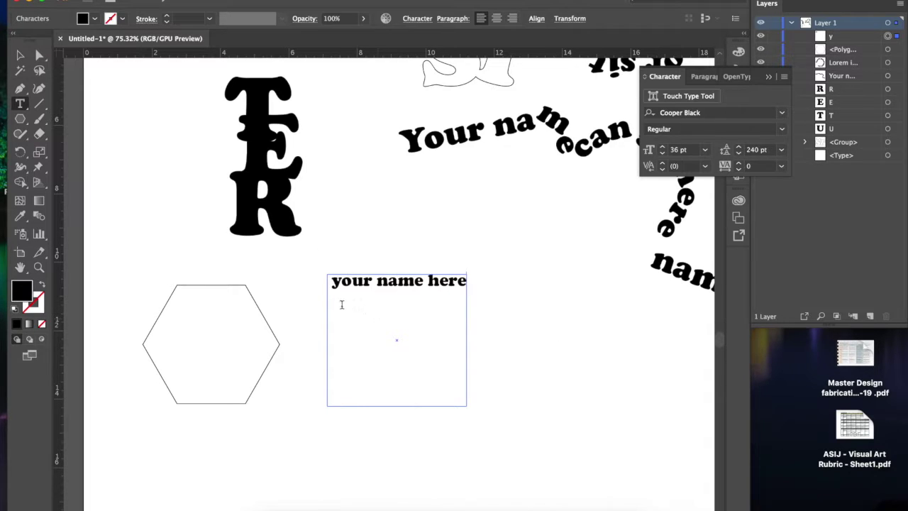
# Step: Move the "your name here" text below the polygon in Layer 1's stacking order
pyautogui.moveTo(328, 285); pyautogui.dragTo(489, 298)
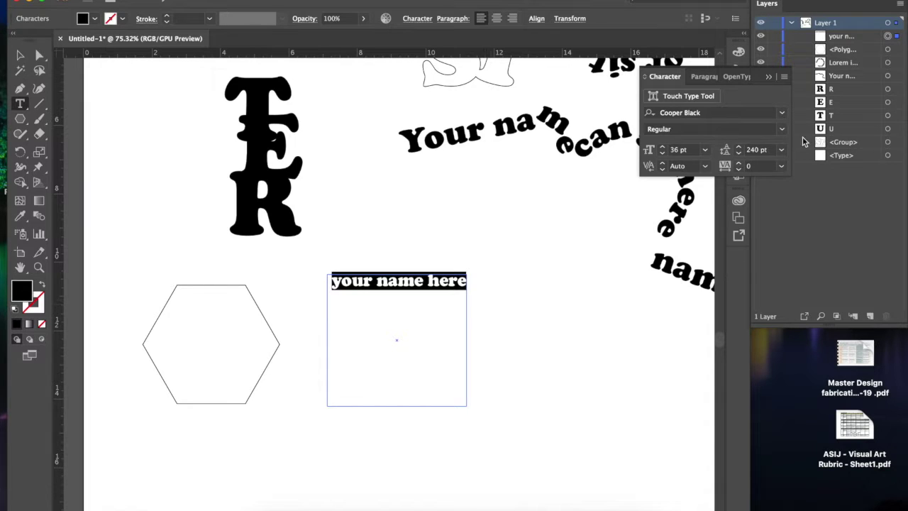
pyautogui.click(850, 36)
pyautogui.moveTo(851, 39); pyautogui.dragTo(850, 56)
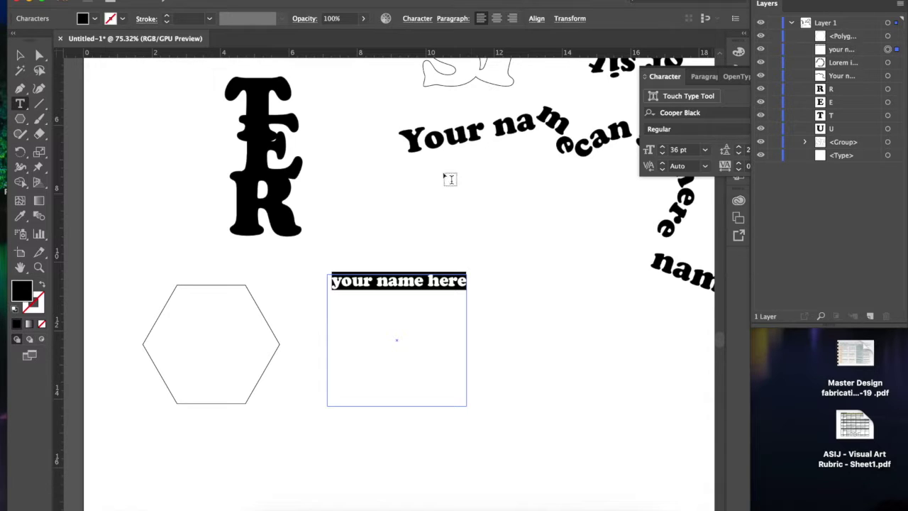
# Step: Try to select only the hexagon and the "your name here" frame together with a selection marquee
pyautogui.click(20, 55)
pyautogui.moveTo(142, 256); pyautogui.dragTo(442, 438)
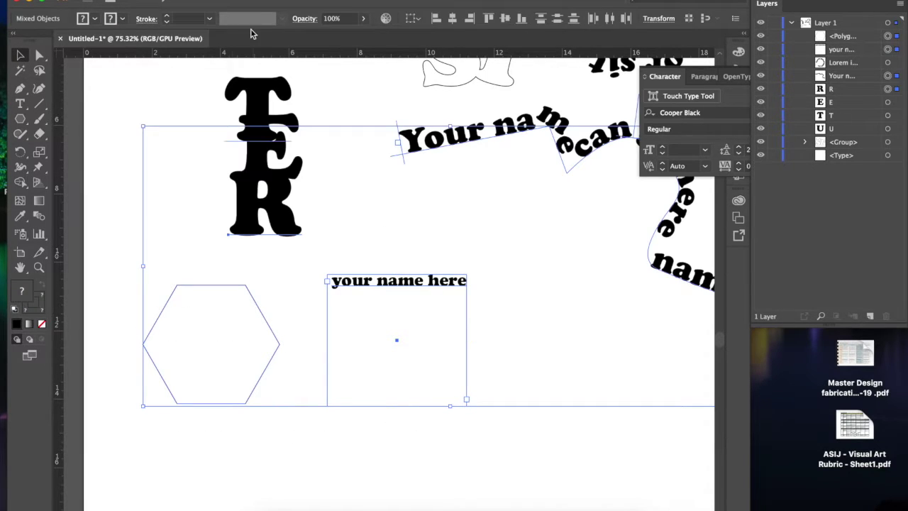
pyautogui.click(551, 274)
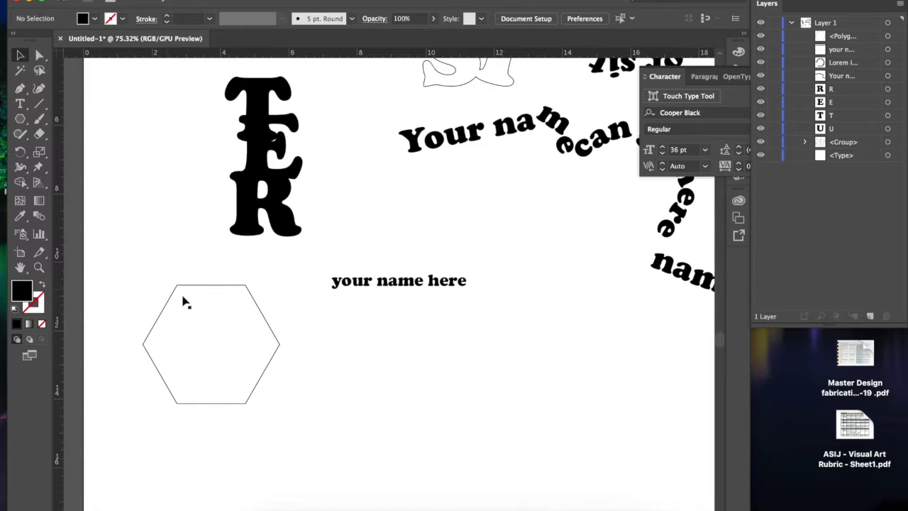
pyautogui.moveTo(215, 271); pyautogui.dragTo(422, 411)
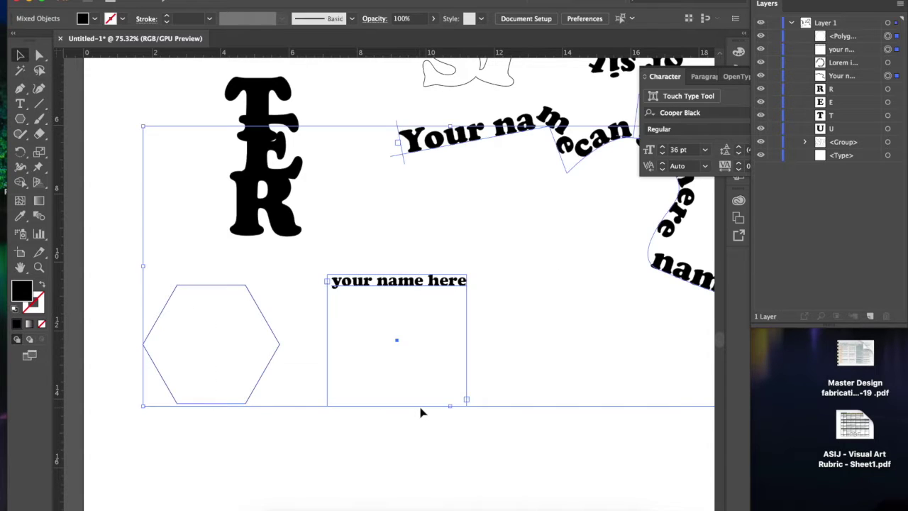
pyautogui.hscroll(4, 421, 412)
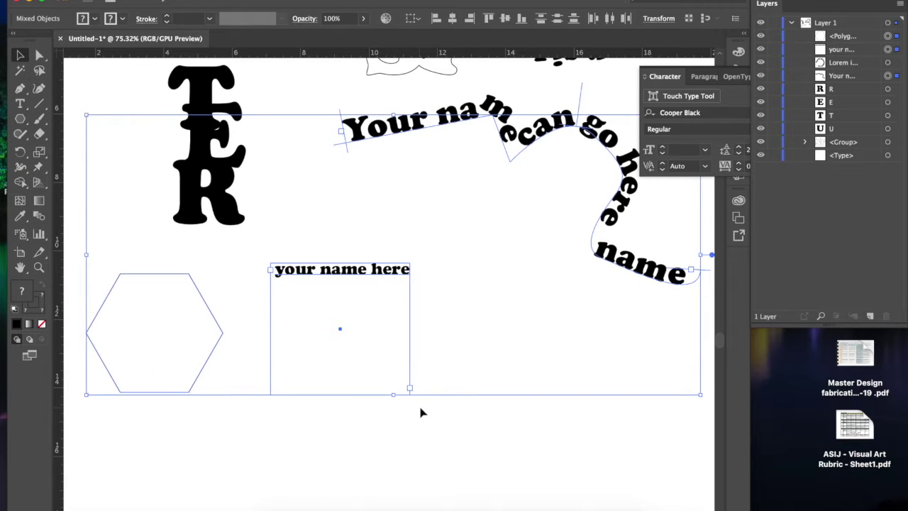
pyautogui.click(420, 412)
# Step: Move the "your name here" frame onto the hexagon and distort it with an envelope made from the hexagon as top object
pyautogui.moveTo(321, 286); pyautogui.dragTo(144, 374)
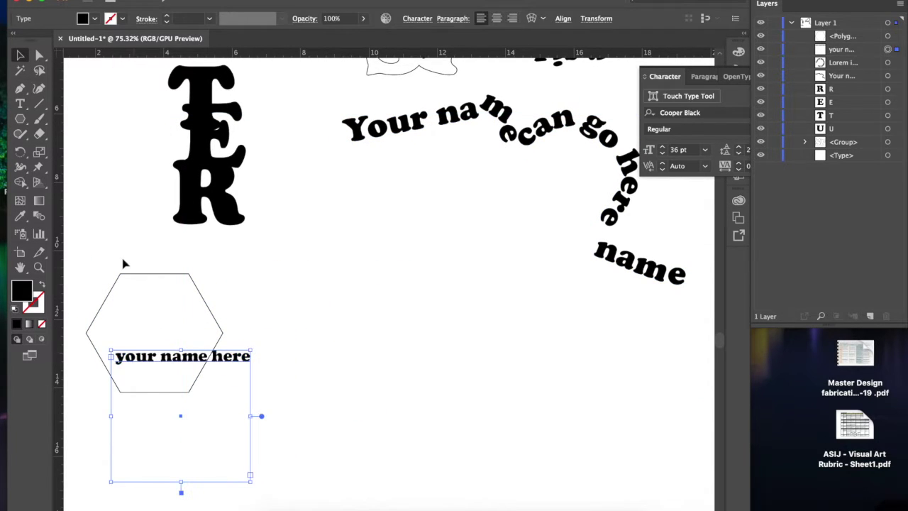
pyautogui.keyDown('shift'); pyautogui.click(197, 391); pyautogui.keyUp('shift')
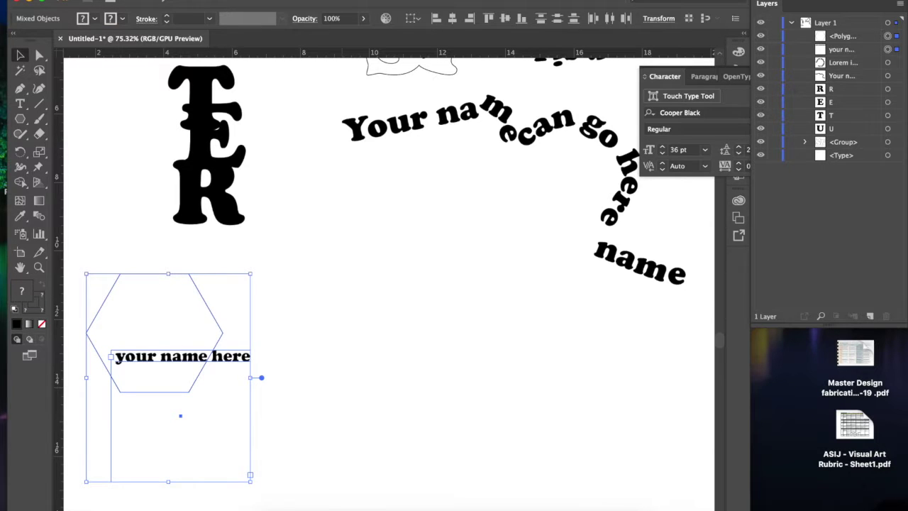
pyautogui.click(162, 0)
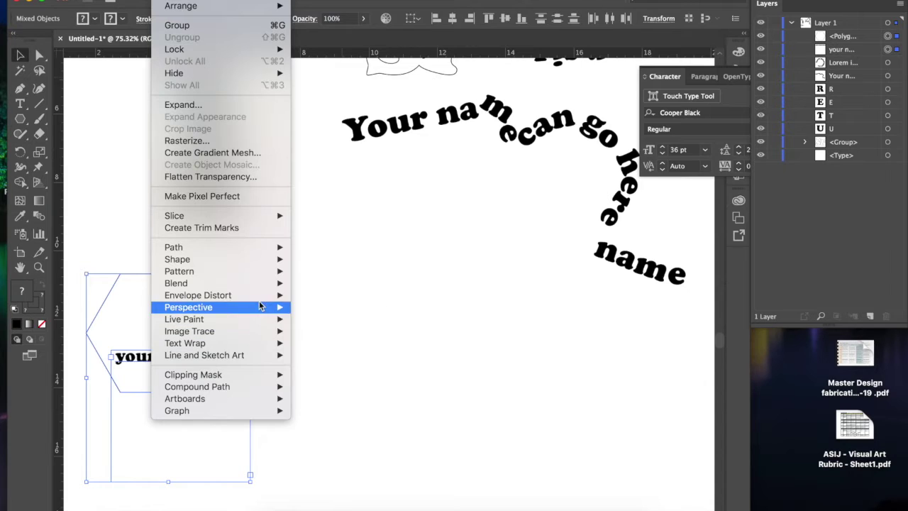
pyautogui.moveTo(260, 300)
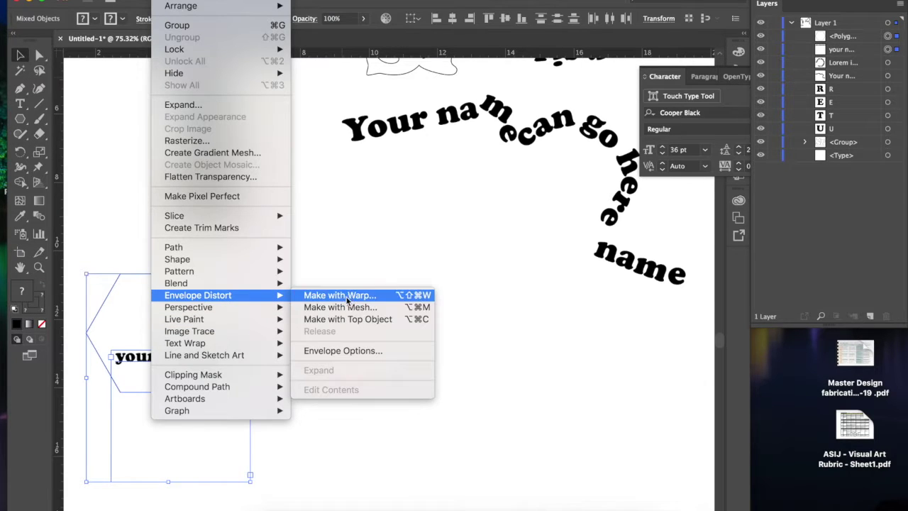
pyautogui.click(386, 321)
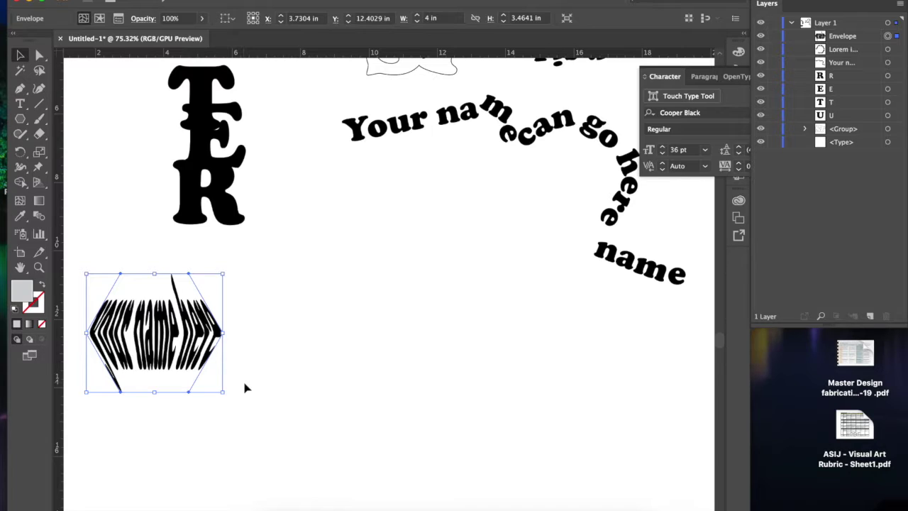
pyautogui.click(21, 104)
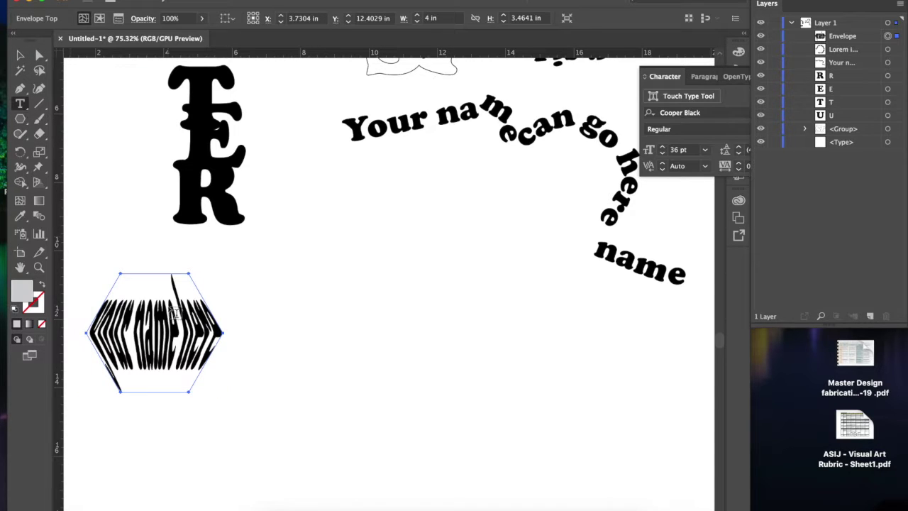
pyautogui.click(176, 328)
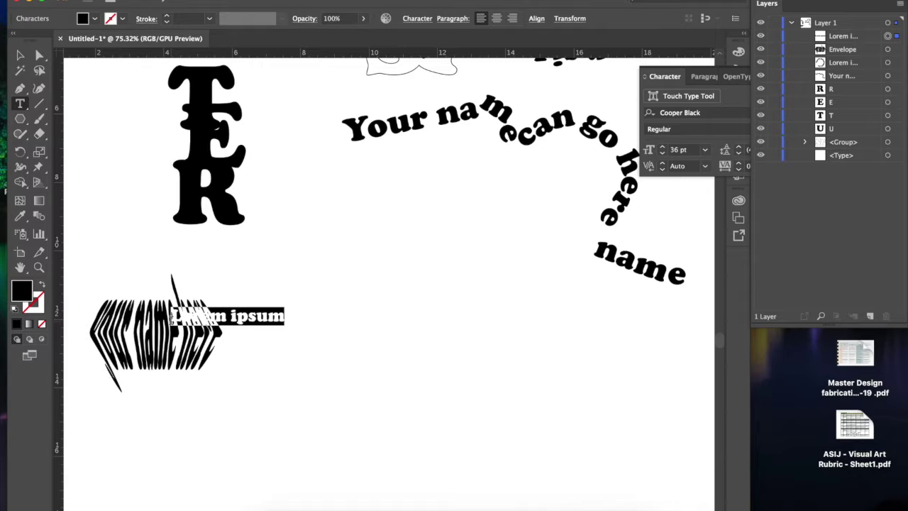
pyautogui.press('BackSpace')
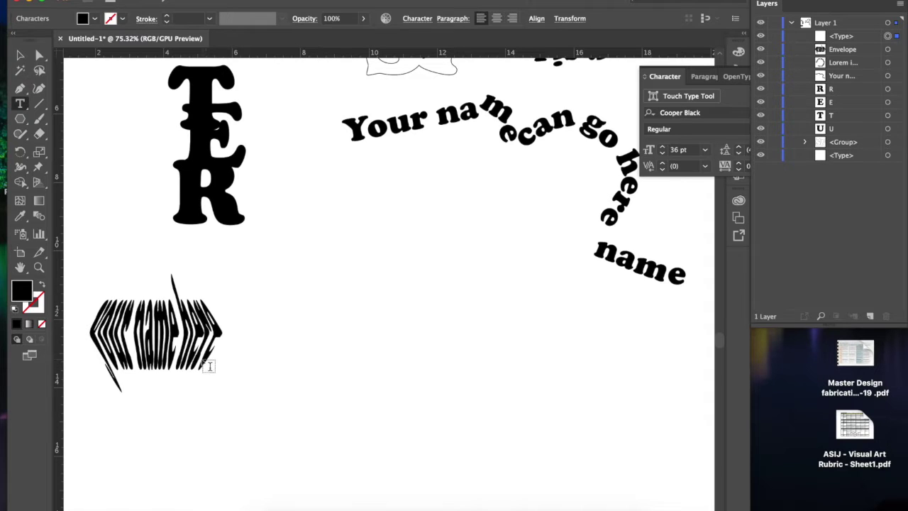
# Step: Draw a closed curved freeform shape about 7.7 by 5.2 in beside the hexagon text, with no fill and a black stroke
pyautogui.click(23, 90)
pyautogui.click(296, 285)
pyautogui.moveTo(303, 346); pyautogui.dragTo(410, 381)
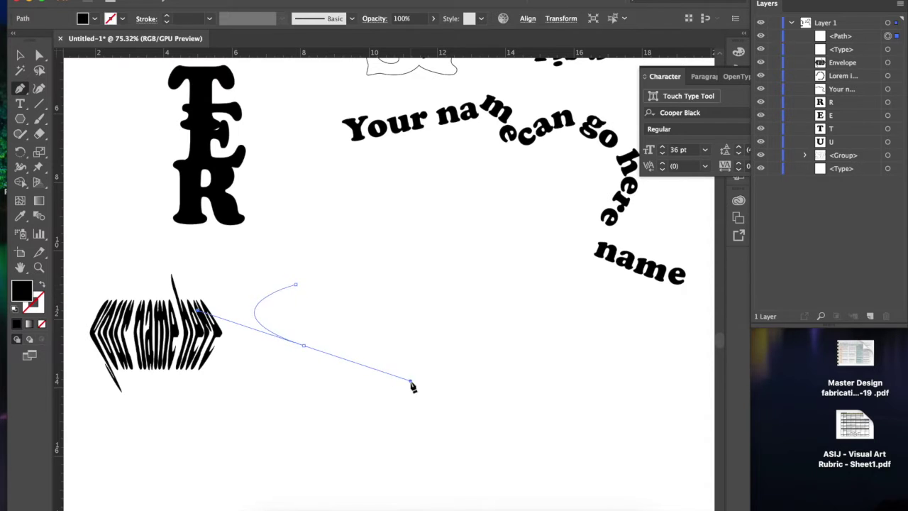
pyautogui.moveTo(480, 389); pyautogui.dragTo(512, 356)
pyautogui.moveTo(505, 273); pyautogui.dragTo(468, 230)
pyautogui.moveTo(376, 232); pyautogui.dragTo(286, 247)
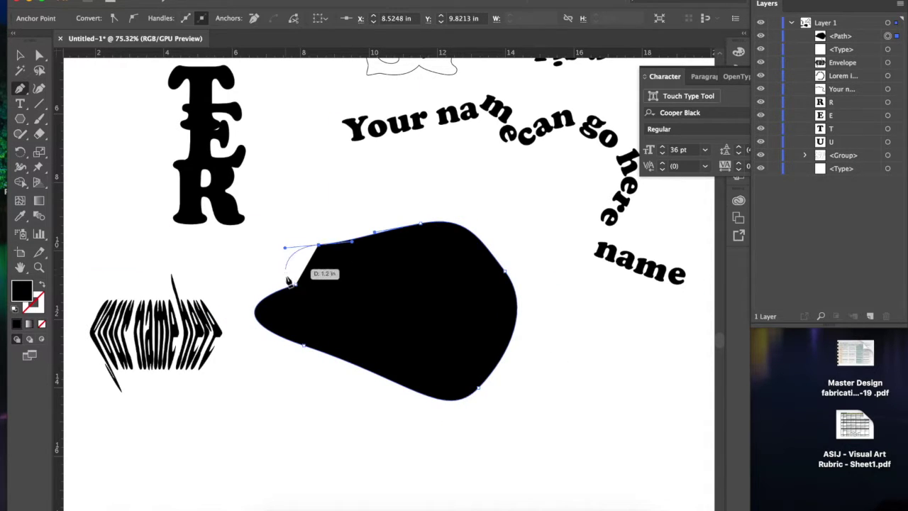
pyautogui.click(296, 284)
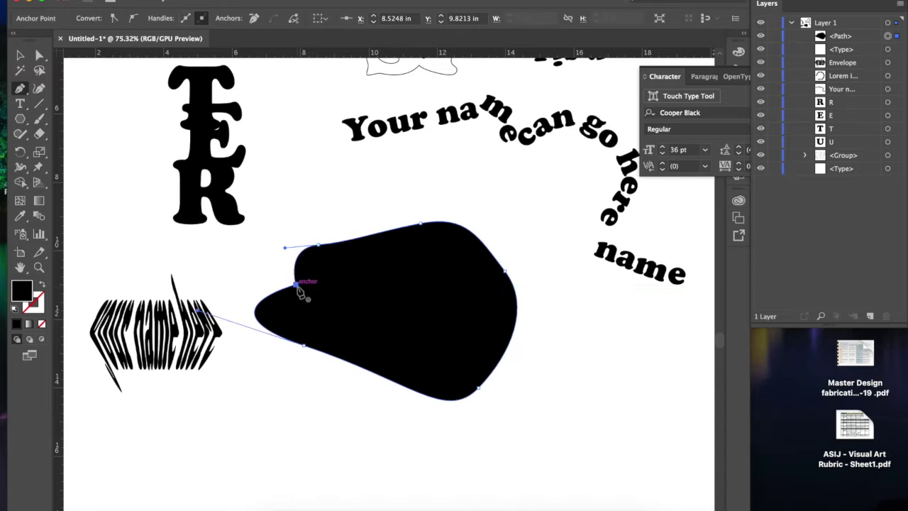
pyautogui.click(41, 285)
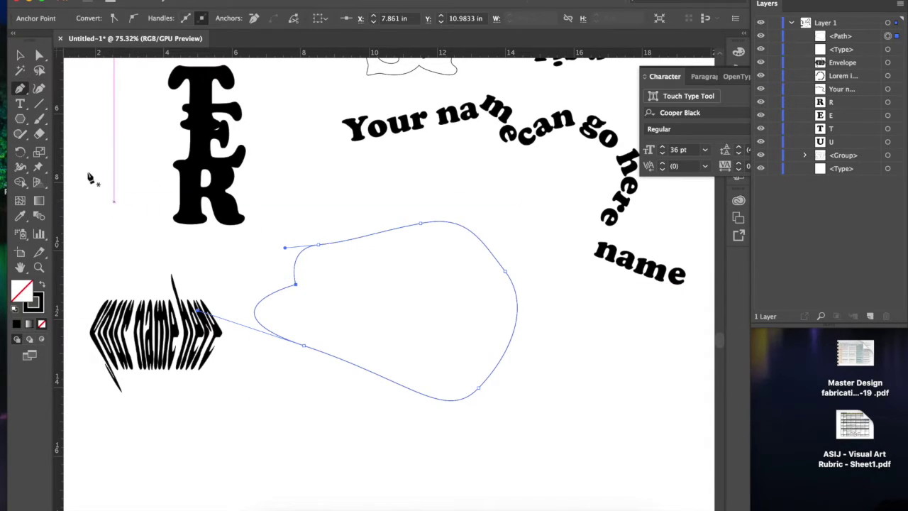
# Step: Add an area text frame of placeholder text overlapping the freeform shape and place it below the shape's path in Layer 1's stacking order
pyautogui.click(21, 104)
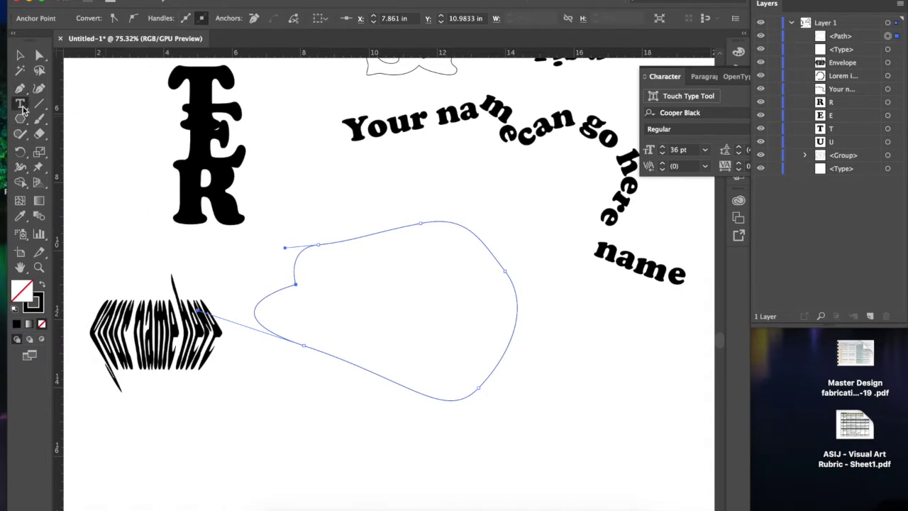
pyautogui.moveTo(335, 300)
pyautogui.mouseDown()
pyautogui.moveTo(568, 501)
pyautogui.moveTo(551, 454)
pyautogui.mouseUp()
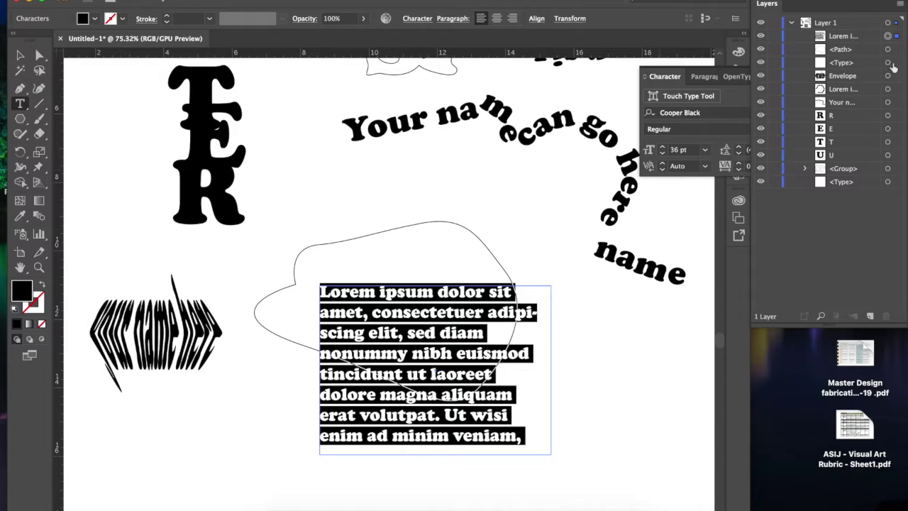
pyautogui.moveTo(866, 37); pyautogui.dragTo(866, 58)
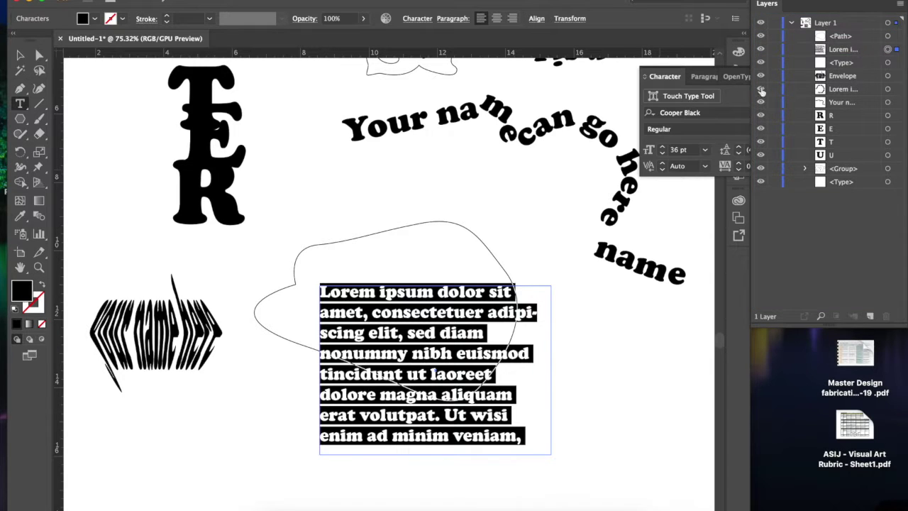
# Step: Select only the freeform shape and the placeholder text frame, and distort the text with an envelope made from the top object
pyautogui.click(21, 57)
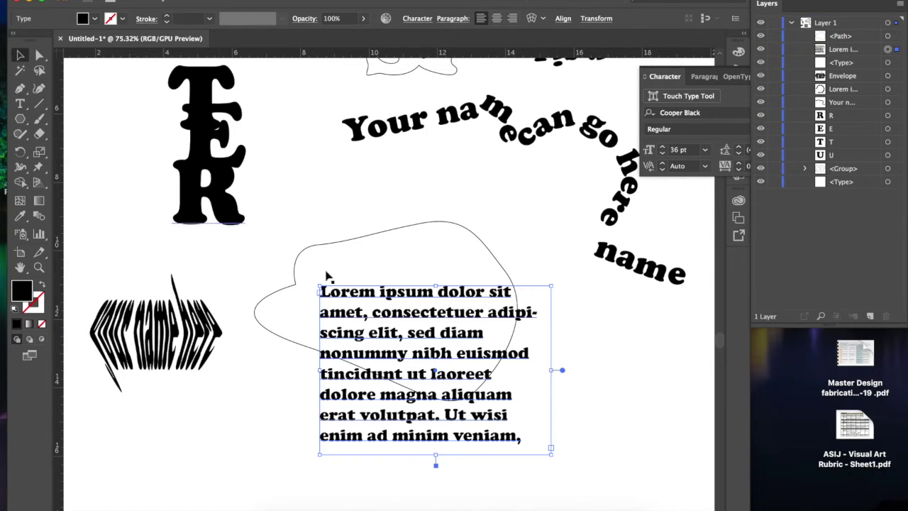
pyautogui.moveTo(313, 239); pyautogui.dragTo(392, 343)
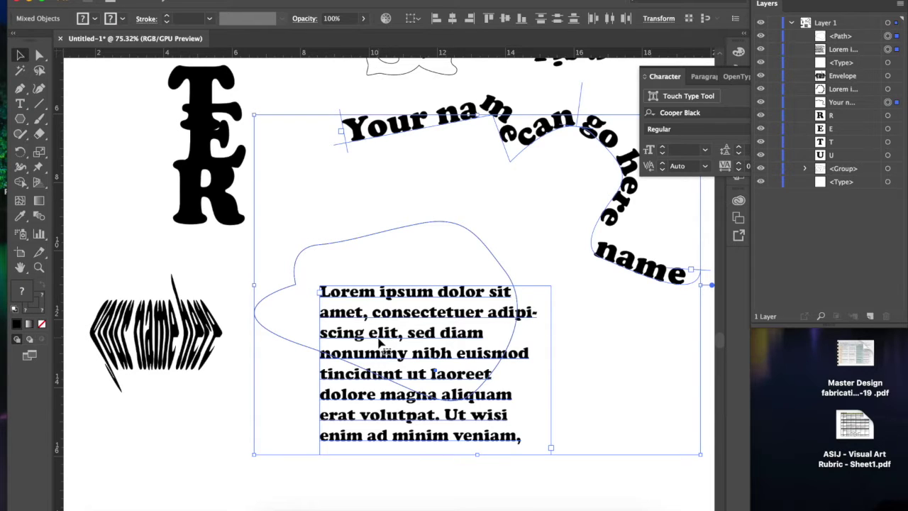
pyautogui.click(312, 405)
pyautogui.moveTo(298, 387); pyautogui.dragTo(332, 339)
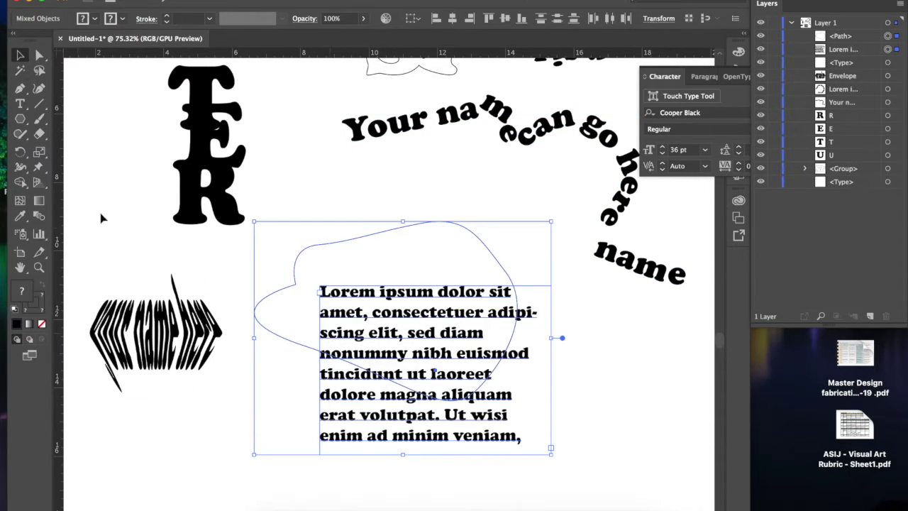
pyautogui.click(171, 0)
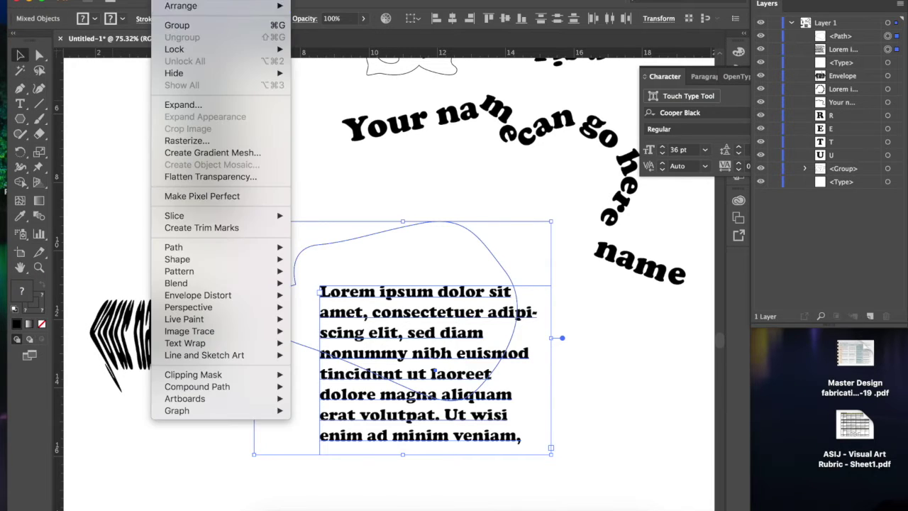
pyautogui.moveTo(257, 295)
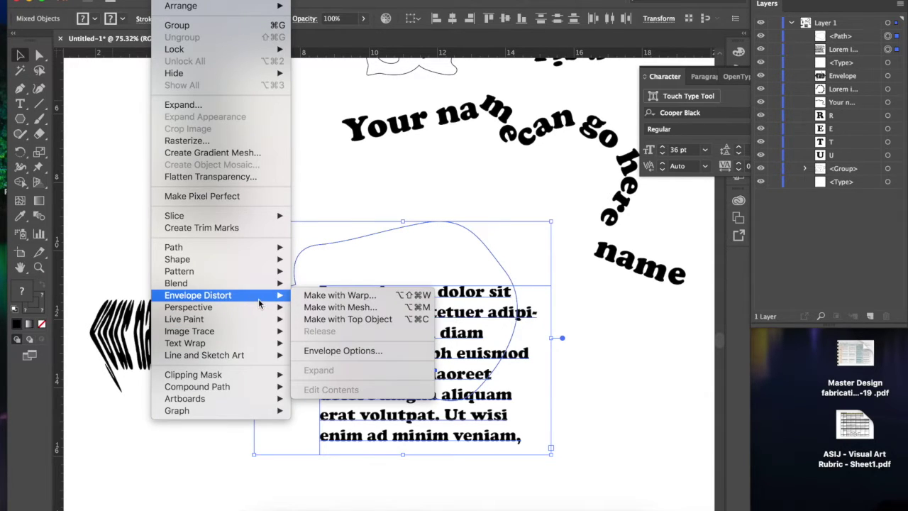
pyautogui.click(350, 320)
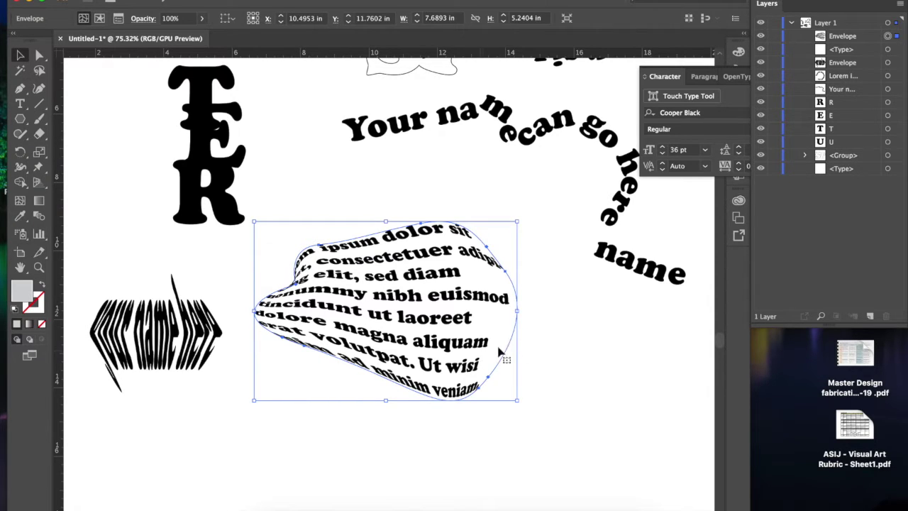
# Step: Review the lettering samples across the artboard and inspect the contents of the merged ST outline's group in Layer 1
pyautogui.scroll(5, 563, 318)
pyautogui.scroll(-6, 563, 318)
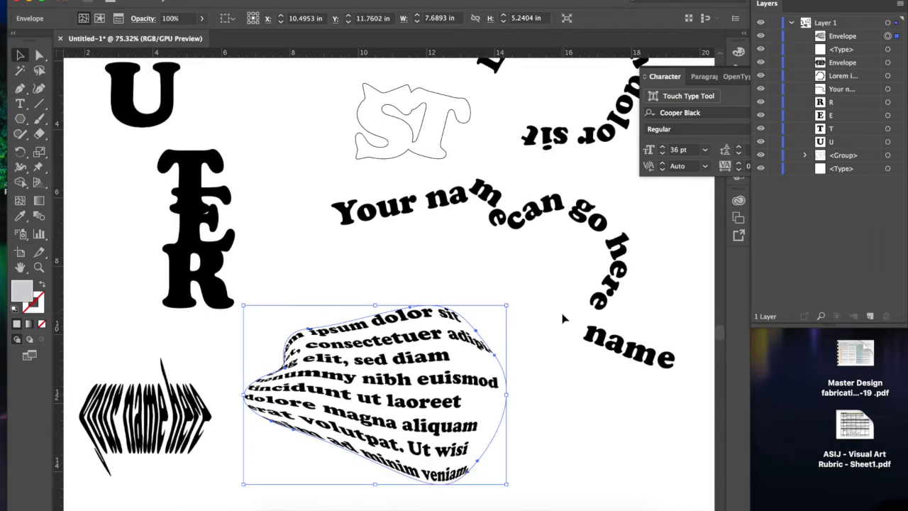
pyautogui.scroll(5, 564, 318)
pyautogui.scroll(4, 563, 319)
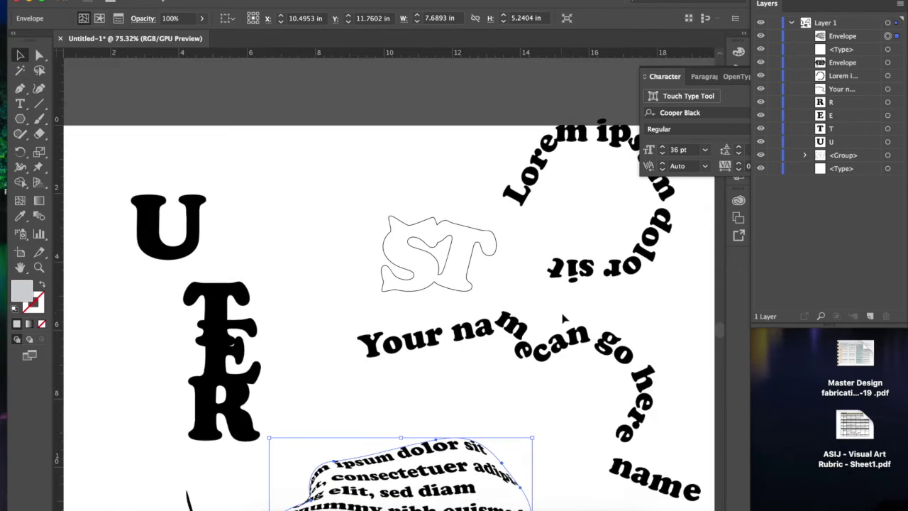
pyautogui.scroll(-7, 563, 319)
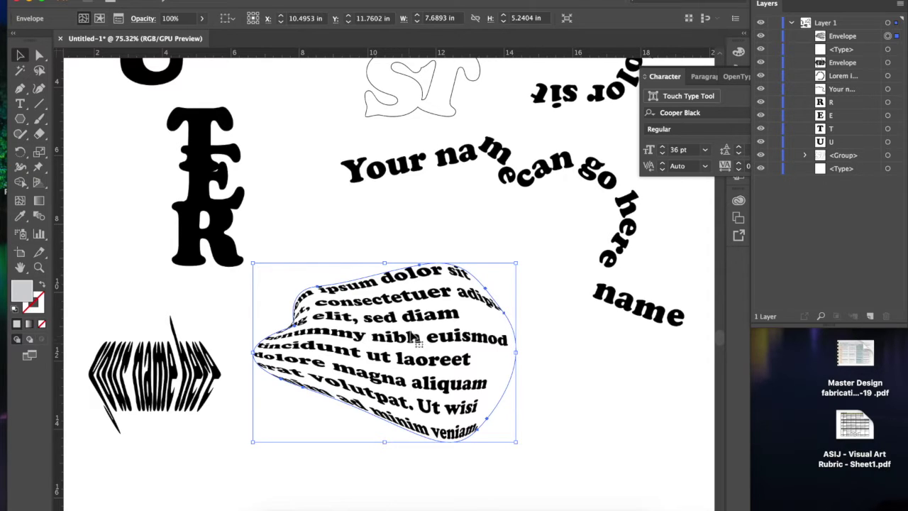
pyautogui.scroll(4, 416, 178)
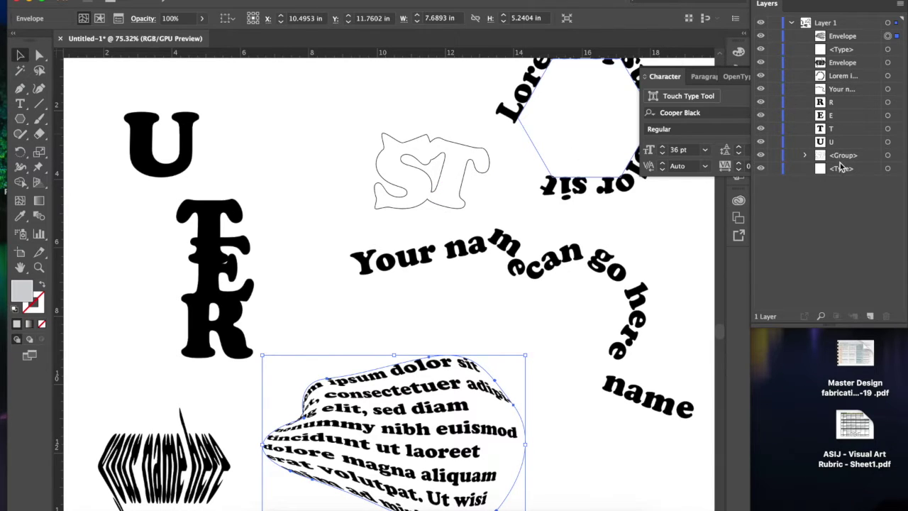
pyautogui.click(805, 156)
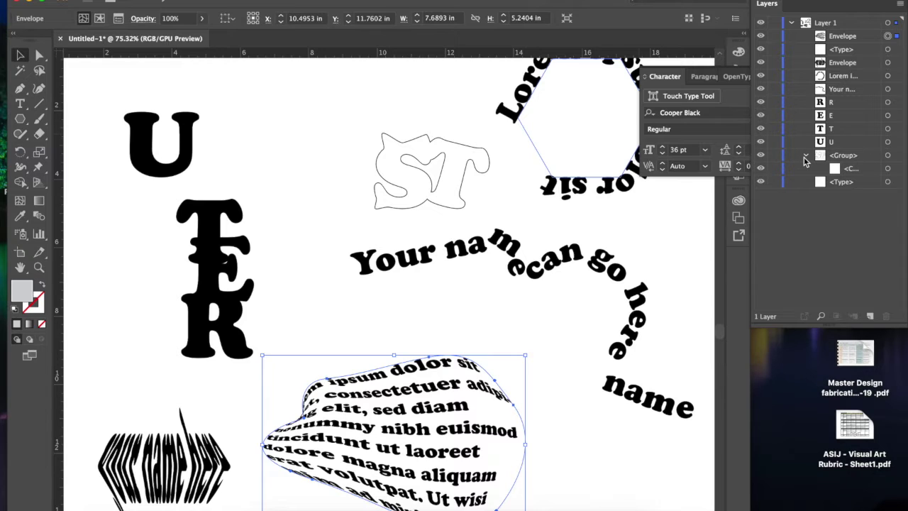
pyautogui.click(849, 170)
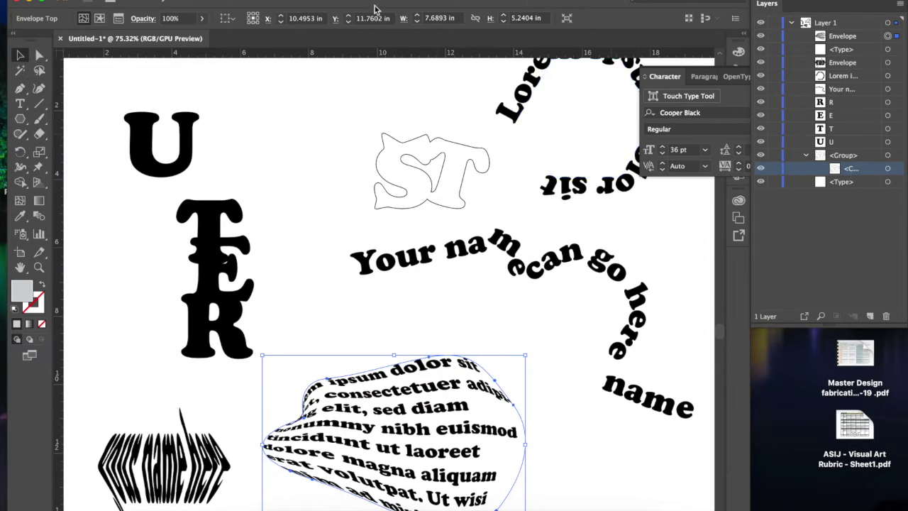
pyautogui.click(166, 0)
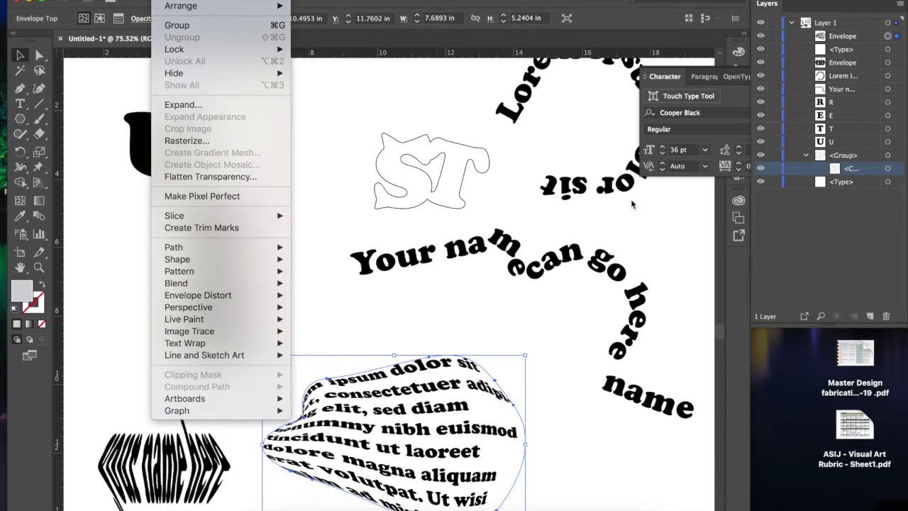
pyautogui.click(875, 212)
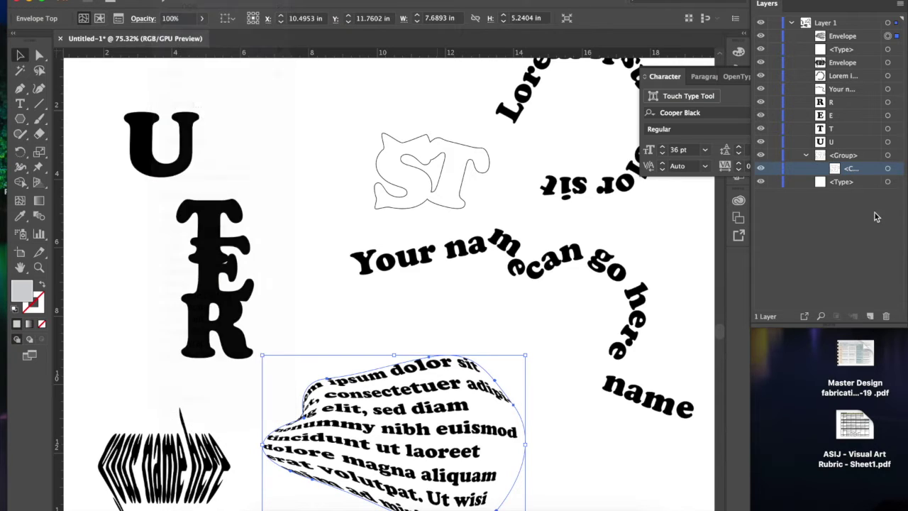
pyautogui.click(845, 157)
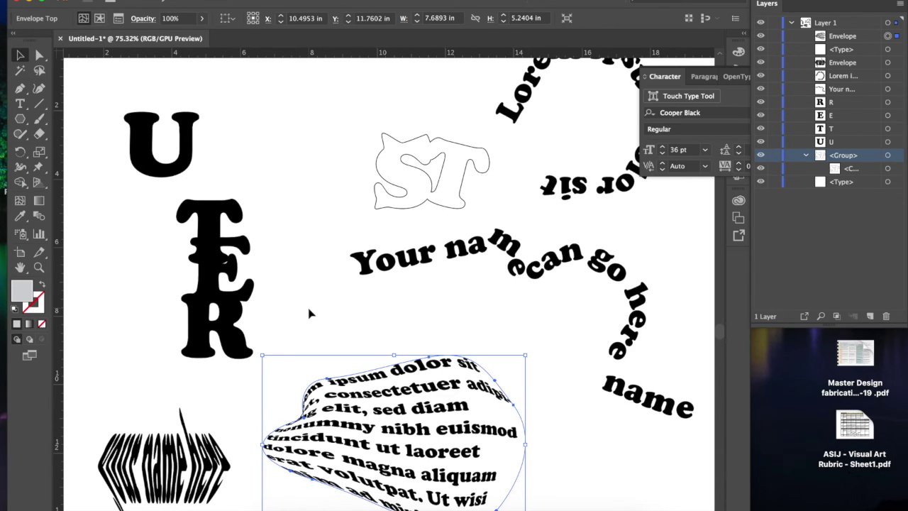
pyautogui.press('super+0')
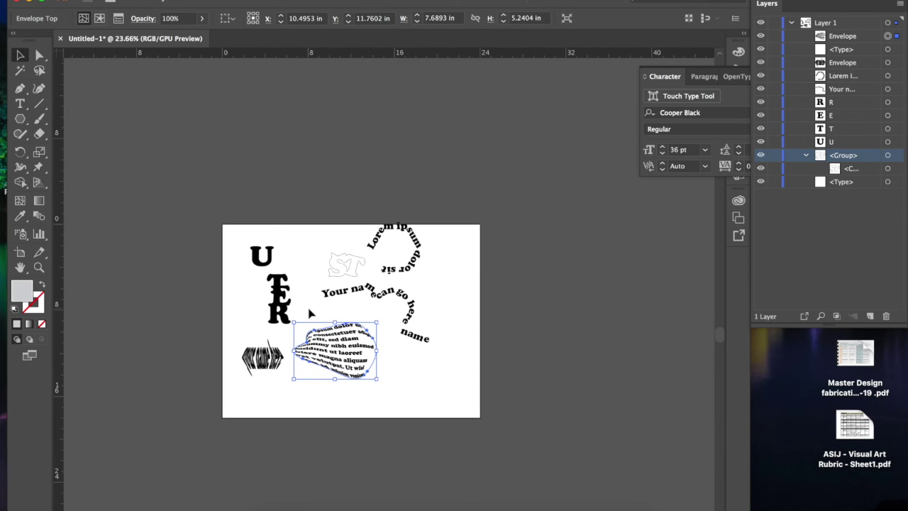